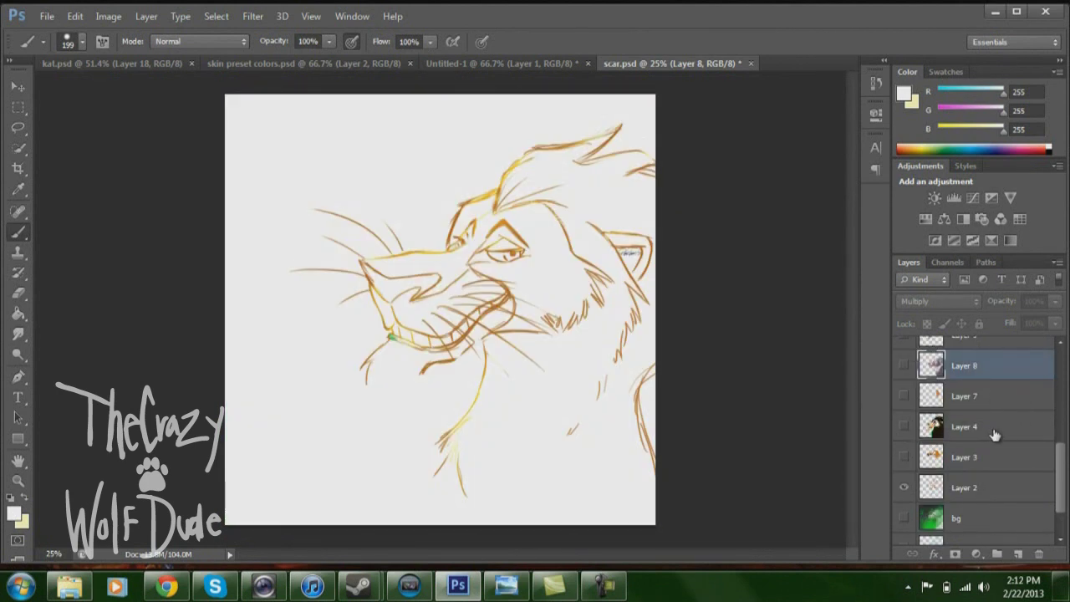
Step: Add a new empty layer at the very top of the layer stack, above the signature text layer
left_click_drag(1061, 460, 1066, 355)
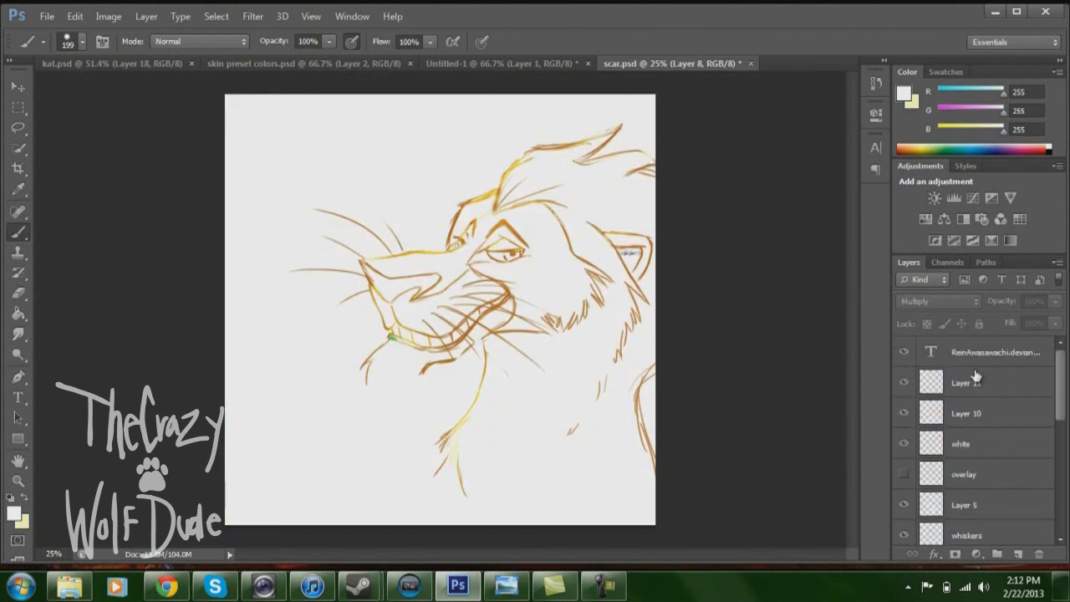
left_click(977, 361)
left_click(1017, 555)
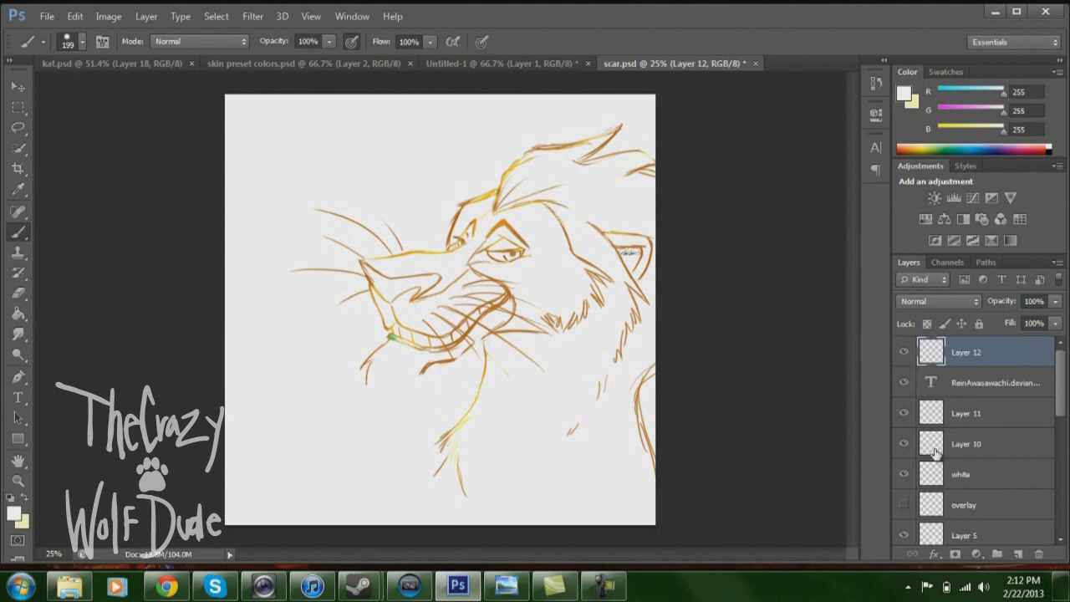
Step: Set the foreground color to a bright orange (RGB 243, 143, 26)
left_click(14, 516)
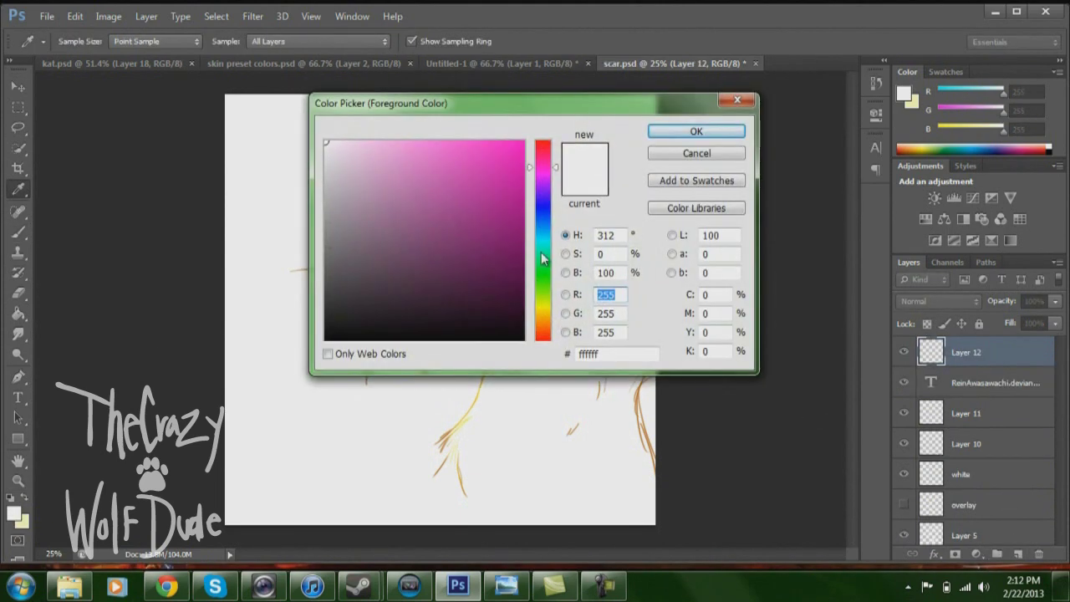
left_click(540, 320)
left_click_drag(521, 194, 517, 131)
left_click_drag(518, 180, 503, 150)
left_click(674, 134)
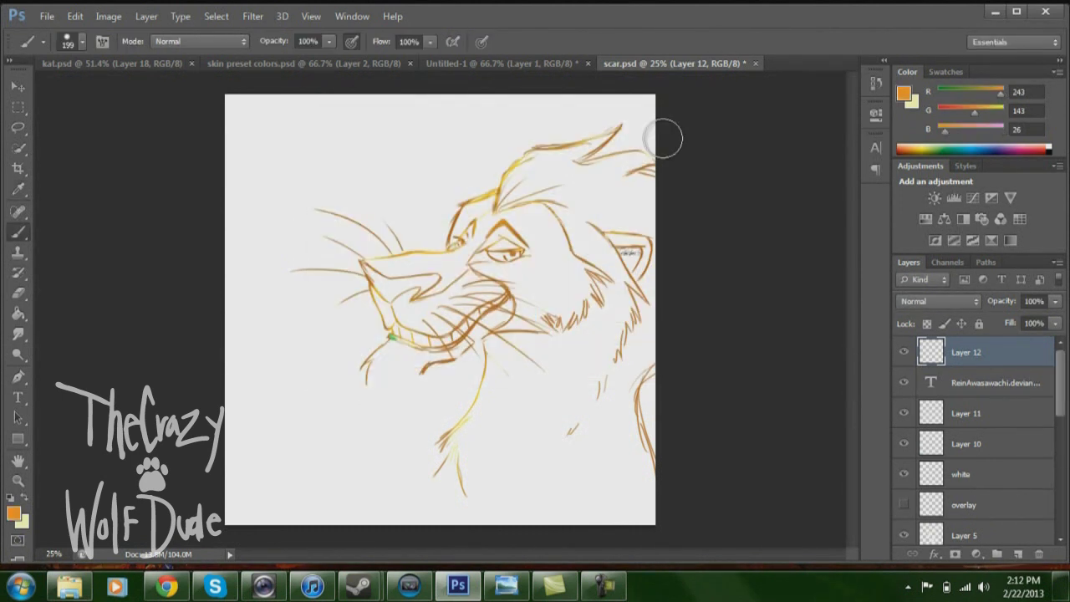
Step: Paint the lion's forehead, brow and cheek orange with a 54 px brush, adjusting its hardness
right_click(515, 260)
left_click(576, 297)
left_click(688, 174)
scroll(545, 269, "up", 4)
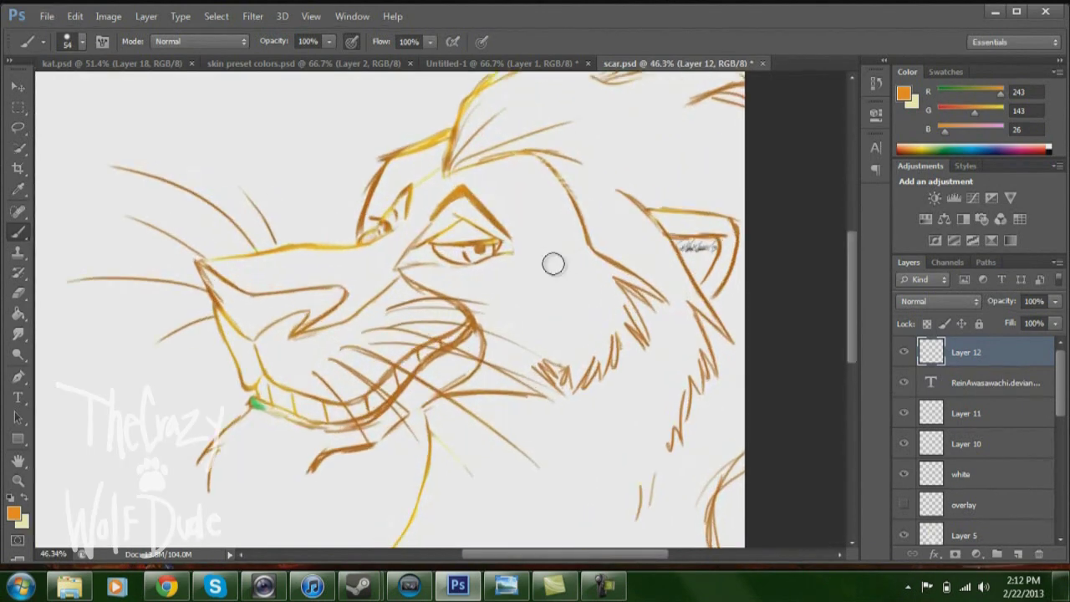
mouse_move(506, 132)
left_mouse_down()
mouse_move(589, 272)
mouse_move(562, 167)
left_mouse_up()
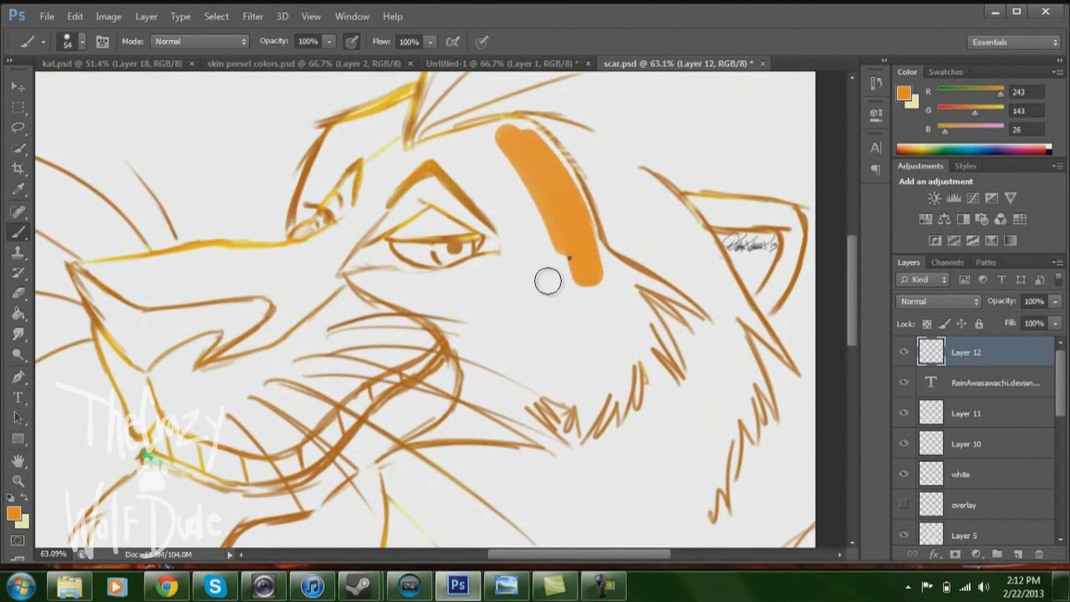
right_click(549, 280)
left_click(657, 333)
left_click(505, 178)
mouse_move(478, 144)
left_mouse_down()
mouse_move(547, 241)
mouse_move(516, 223)
left_mouse_up()
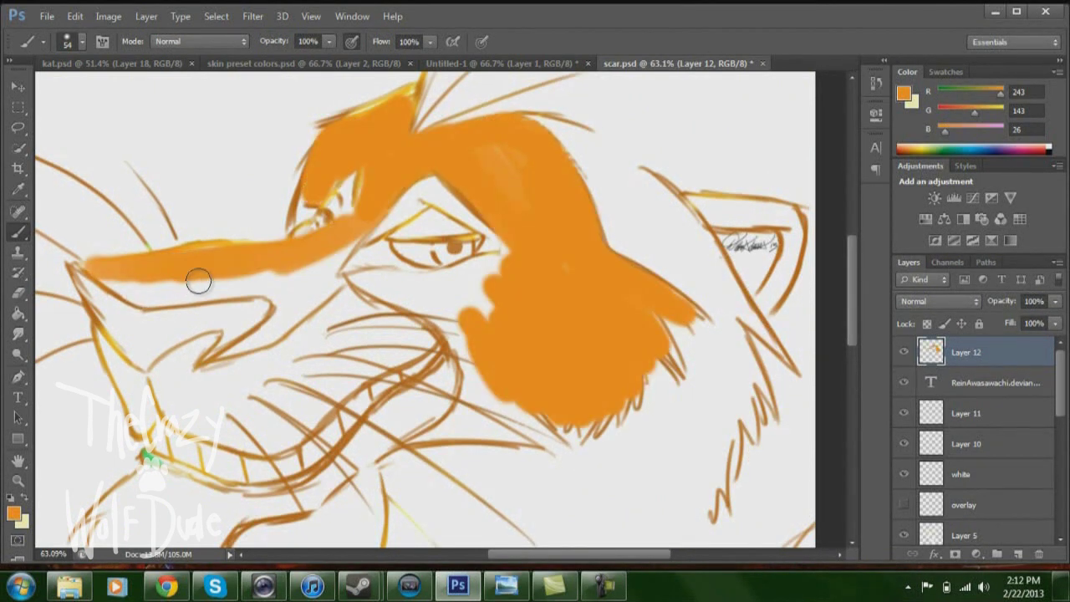
Step: Fill the rest of the snout with orange down to the nose outline using a smaller brush
right_click(178, 288)
left_click_drag(221, 326, 205, 327)
left_click(102, 280)
left_click_drag(141, 306, 263, 296)
left_click(309, 291)
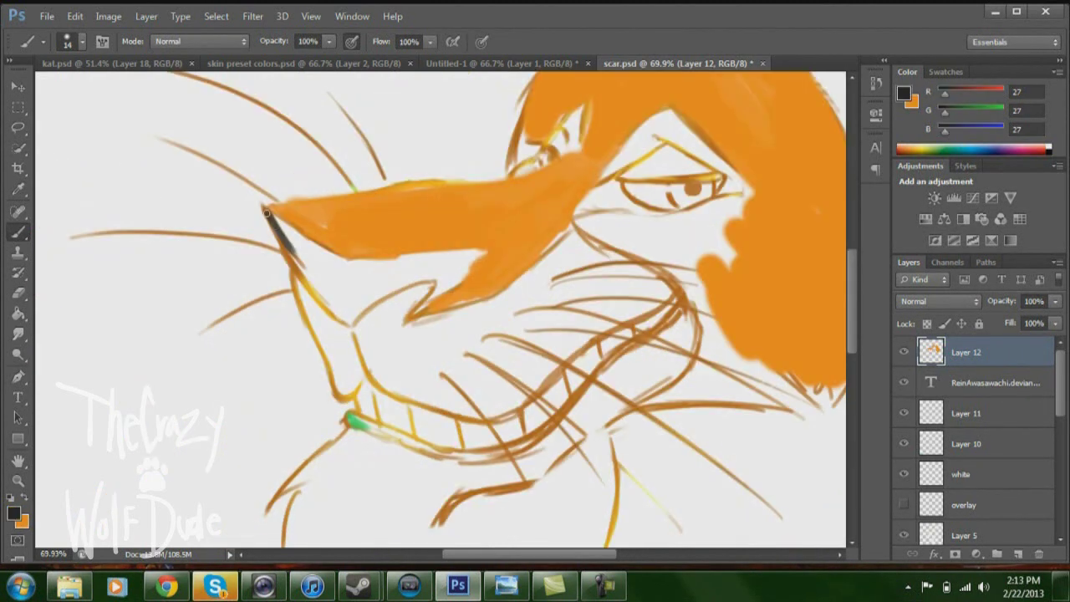
Step: Outline the nose in near-black (RGB 27, 27, 27) with a 14 px brush and fill it in at 35 px
mouse_move(266, 212)
left_mouse_down()
mouse_move(352, 328)
mouse_move(383, 297)
mouse_move(366, 307)
mouse_move(432, 284)
mouse_move(415, 322)
mouse_move(480, 253)
left_mouse_up()
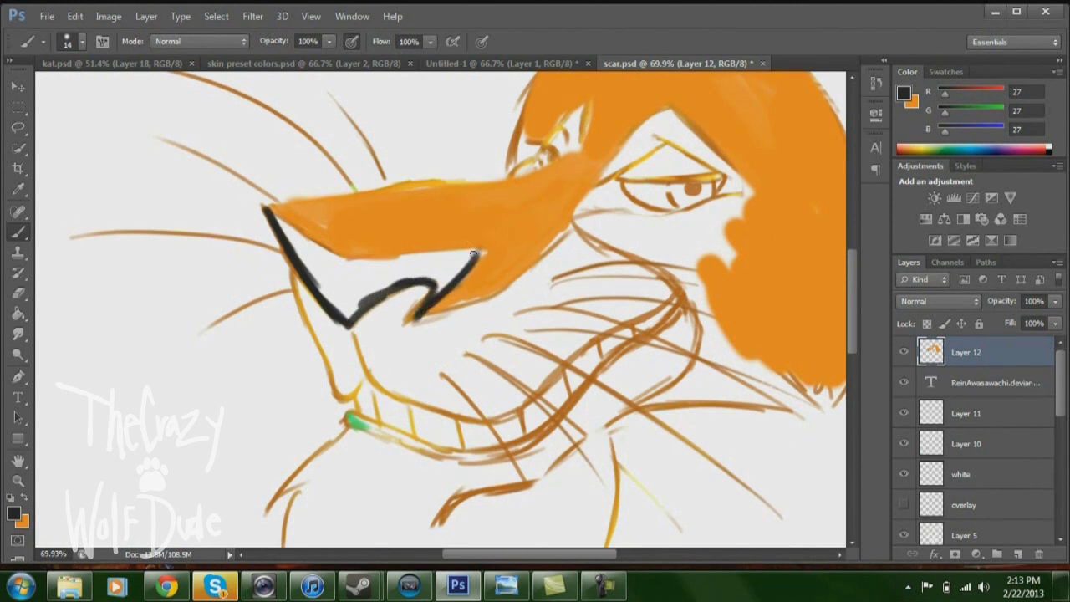
left_click_drag(477, 250, 324, 262)
mouse_move(266, 210)
left_mouse_down()
mouse_move(330, 303)
mouse_move(345, 269)
mouse_move(392, 305)
left_mouse_up()
right_click(345, 311)
mouse_move(288, 235)
left_mouse_down()
mouse_move(362, 284)
mouse_move(466, 261)
mouse_move(345, 302)
left_mouse_up()
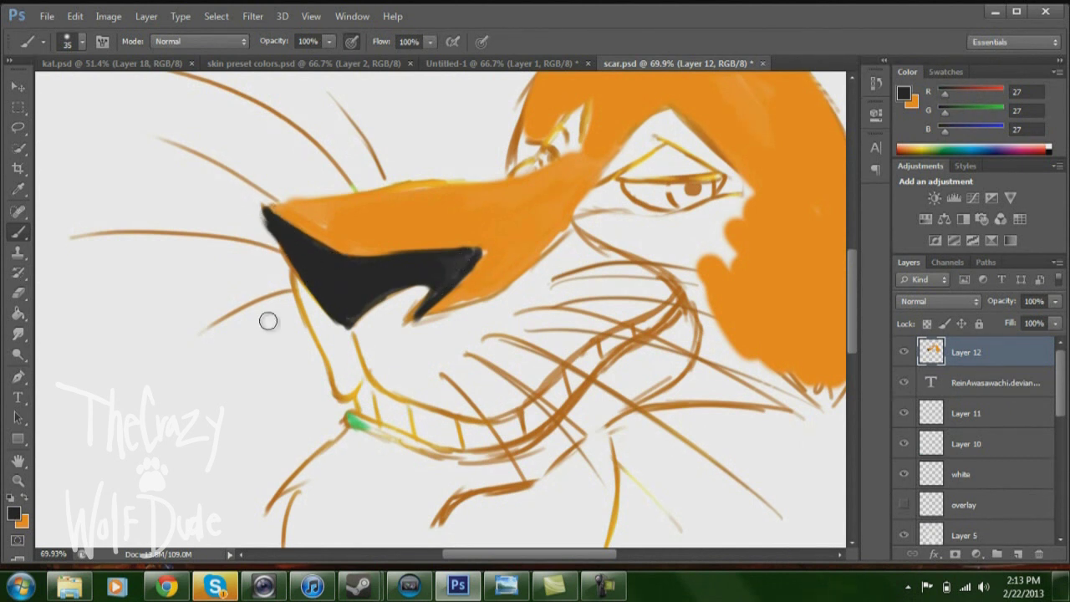
Step: Set the brush to 75 px with 0% hardness
key("e")
key("b")
right_click(479, 253)
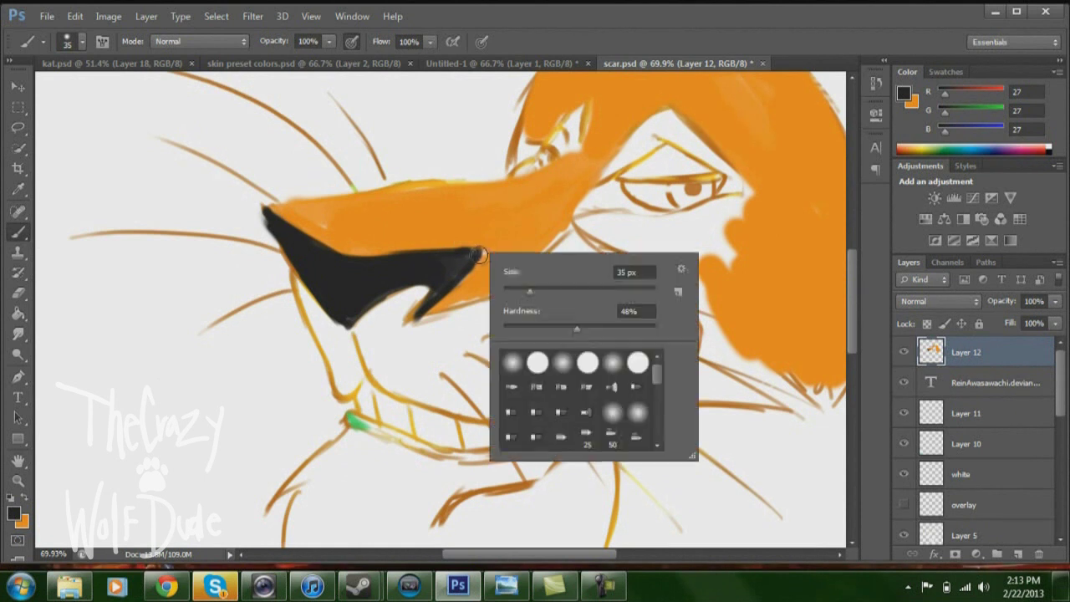
left_click(560, 289)
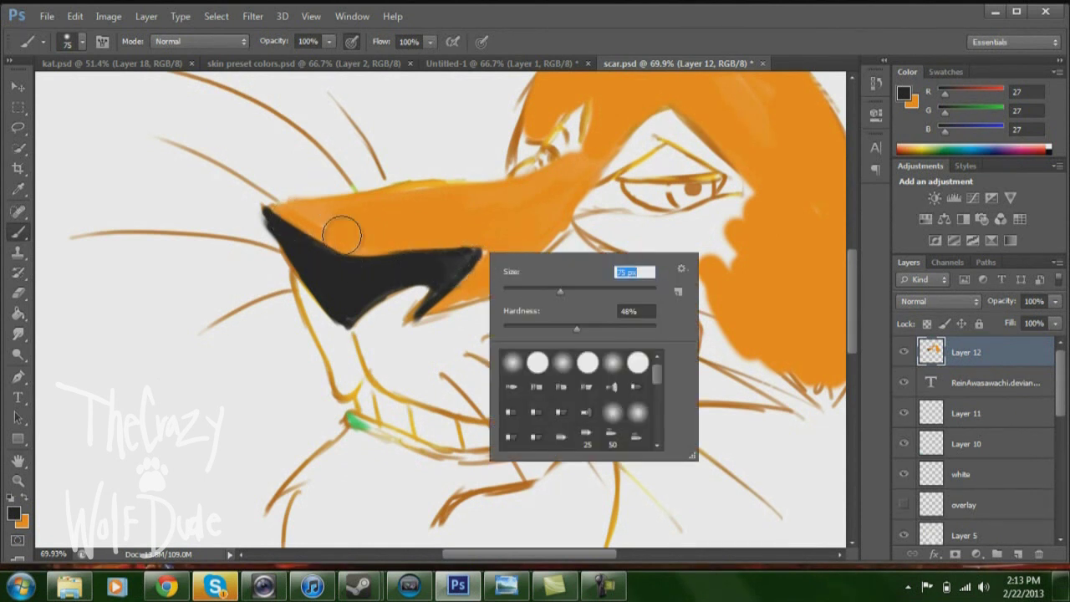
left_click_drag(570, 329, 504, 332)
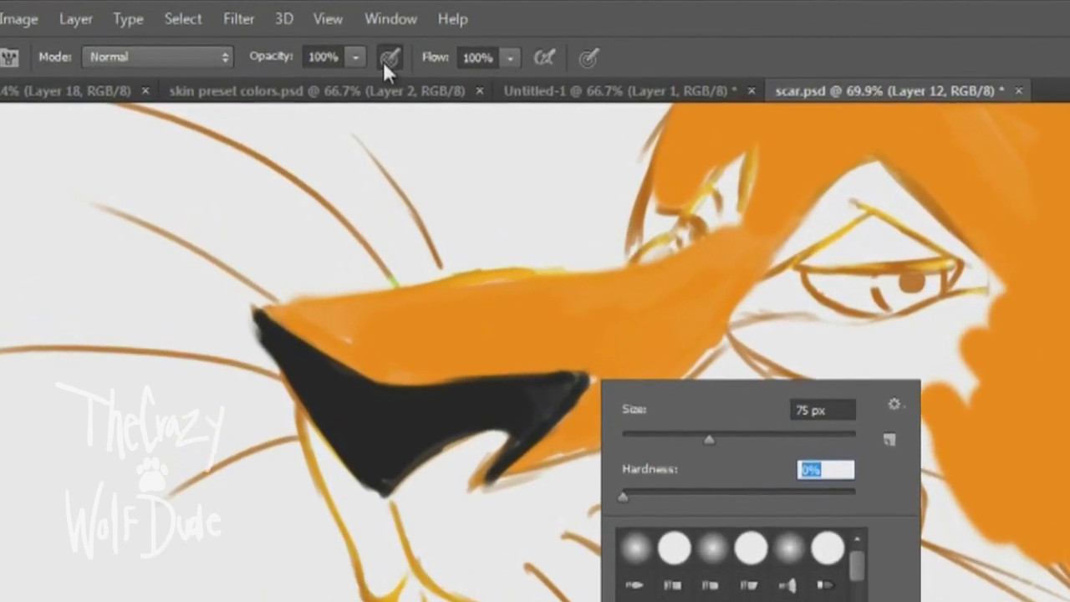
Step: Turn off pen pressure for opacity and paint dark test strokes on the blank area in front of the snout
left_click(386, 61)
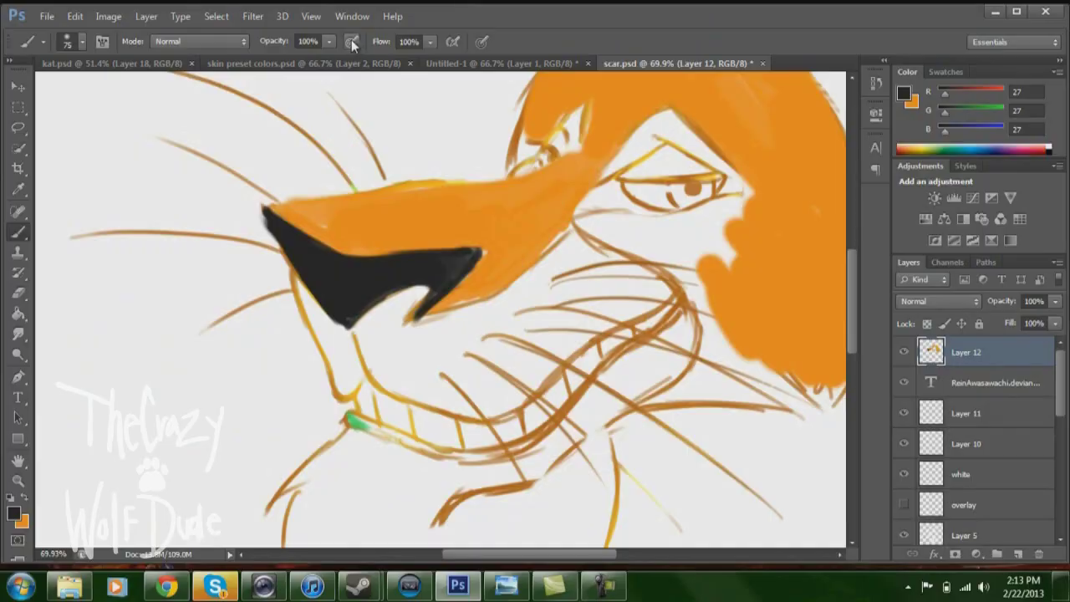
left_click(352, 42)
mouse_move(139, 122)
left_mouse_down()
mouse_move(190, 384)
mouse_move(83, 365)
left_mouse_up()
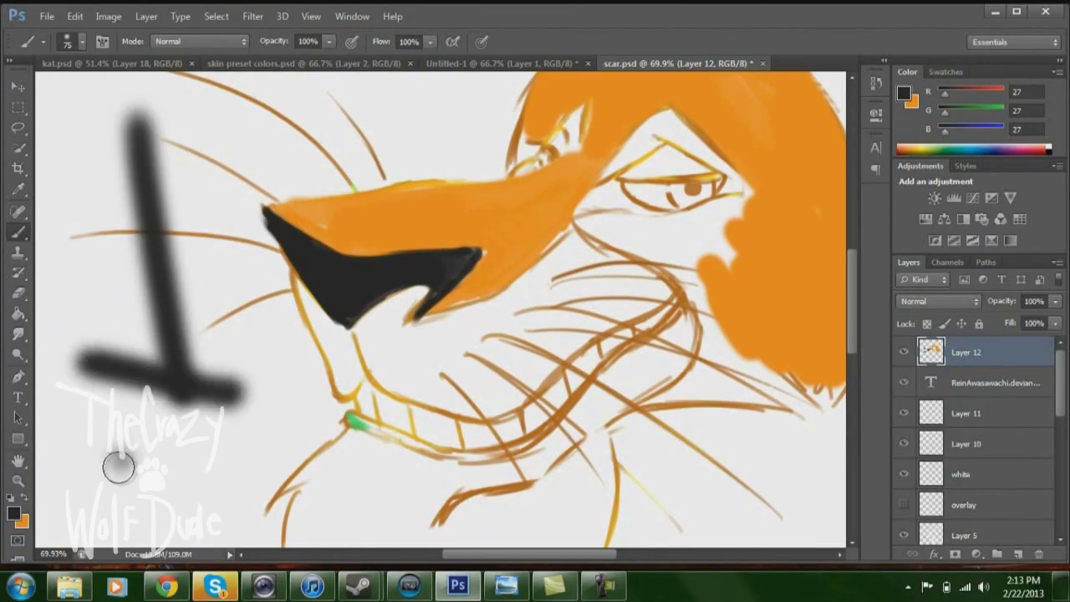
left_click_drag(119, 467, 84, 251)
mouse_move(203, 222)
left_mouse_down()
mouse_move(203, 312)
mouse_move(164, 485)
left_mouse_up()
left_click_drag(117, 451, 126, 272)
Step: Undo the test strokes and turn pen pressure for opacity back on
key("ctrl+alt+z")
key("ctrl+alt+z")
key("ctrl+alt+z")
key("ctrl+alt+z")
key("ctrl+alt+z")
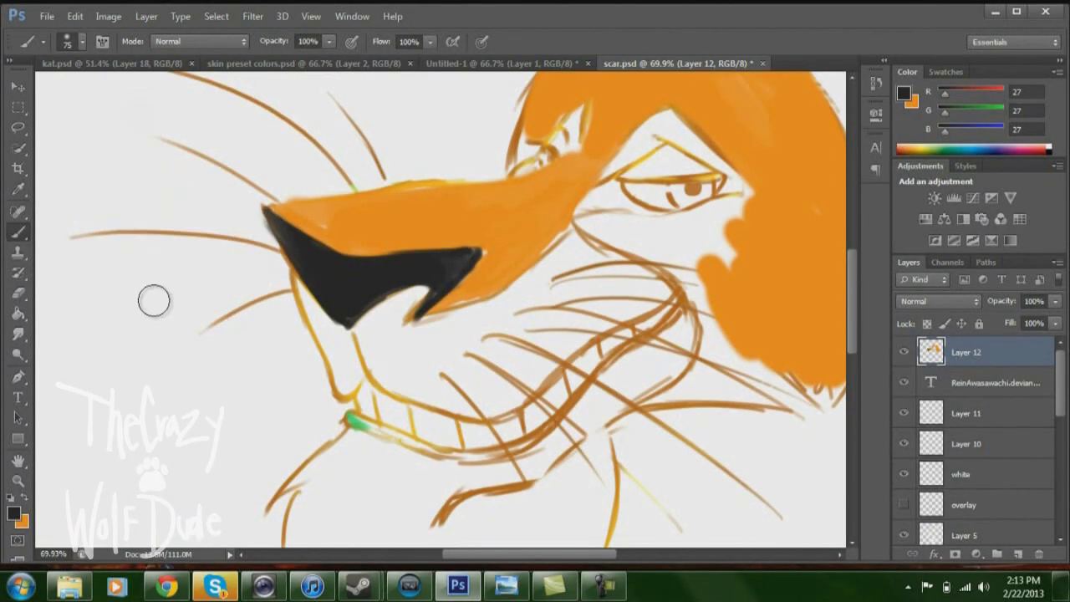
left_click(354, 41)
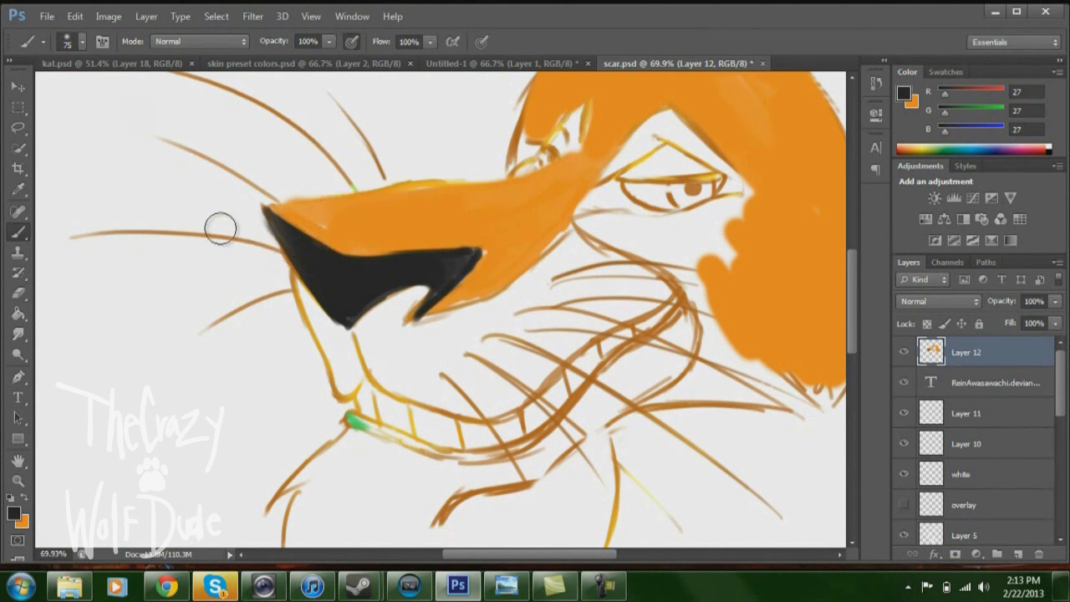
Step: Paint a fading vertical test stroke in front of the snout, and softly shade the orange fur above the nose
mouse_move(139, 134)
left_mouse_down()
mouse_move(136, 322)
mouse_move(157, 531)
left_mouse_up()
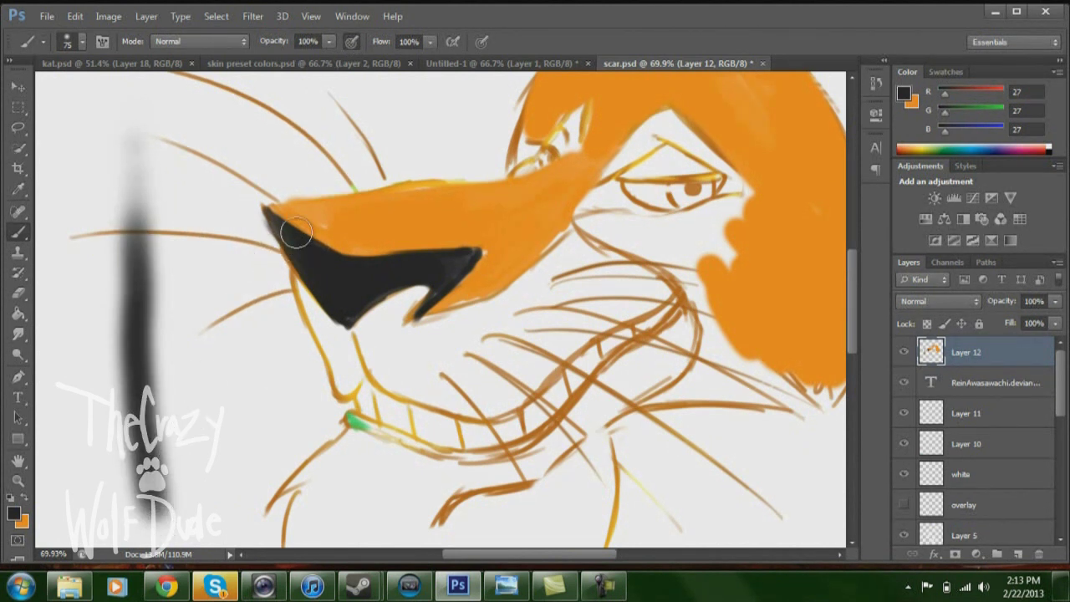
mouse_move(278, 217)
left_mouse_down()
mouse_move(375, 267)
mouse_move(457, 253)
mouse_move(356, 251)
mouse_move(296, 229)
mouse_move(405, 242)
mouse_move(439, 239)
mouse_move(314, 219)
mouse_move(447, 222)
mouse_move(335, 205)
mouse_move(325, 282)
left_mouse_up()
scroll(376, 404, "down", 5)
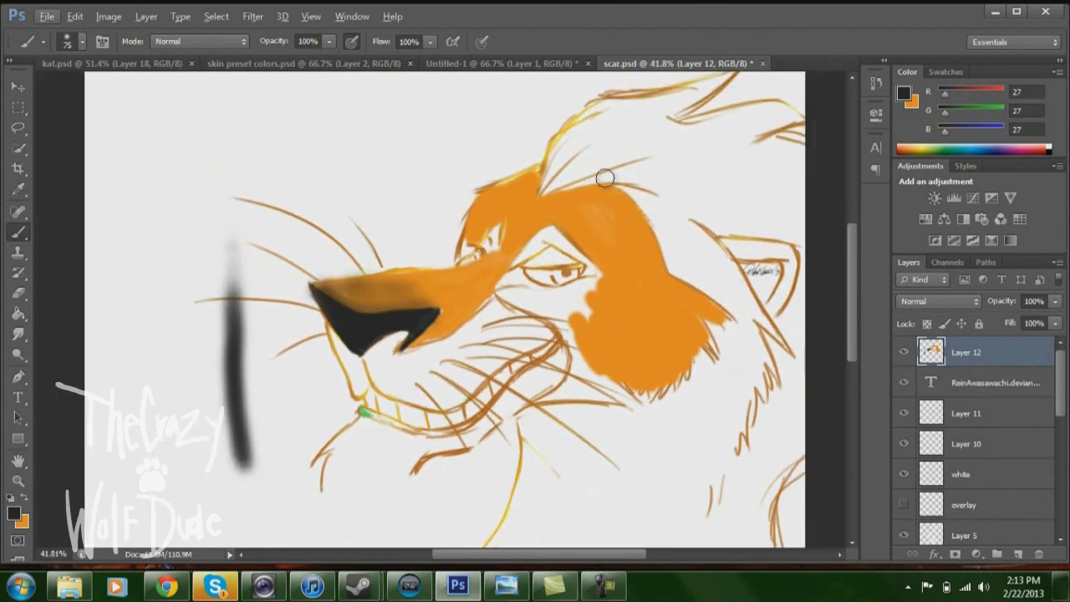
Step: Set the foreground color to a dark green (RGB 13, 128, 15) for the eye
scroll(598, 188, "up", 6)
scroll(585, 291, "up", 7)
left_click_drag(493, 344, 460, 200)
left_click(13, 514)
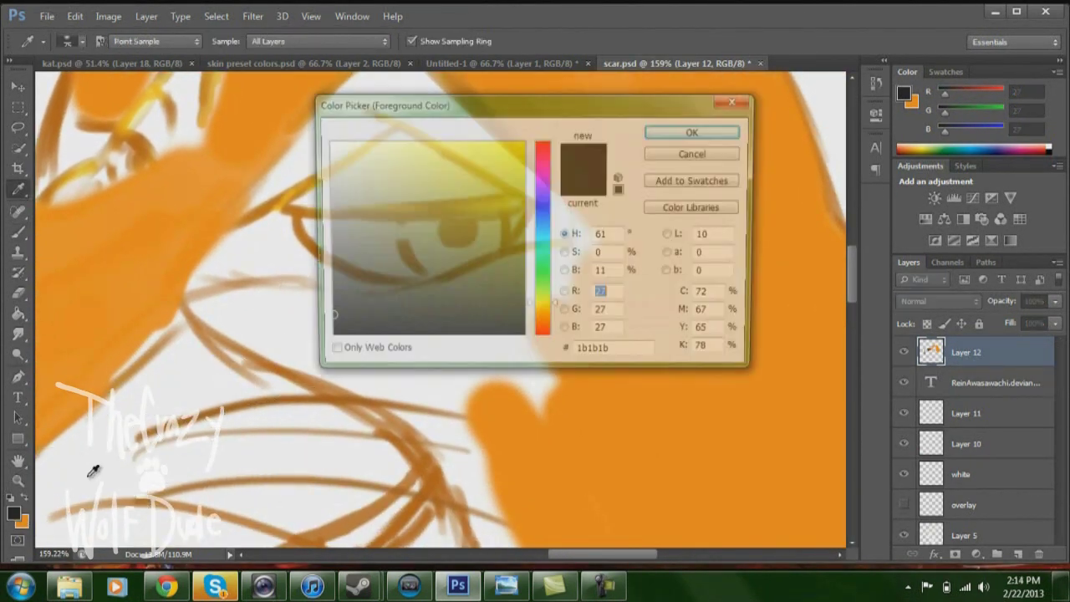
left_click(538, 274)
mouse_move(508, 270)
left_mouse_down()
mouse_move(519, 179)
mouse_move(522, 231)
mouse_move(505, 240)
left_mouse_up()
left_click(679, 132)
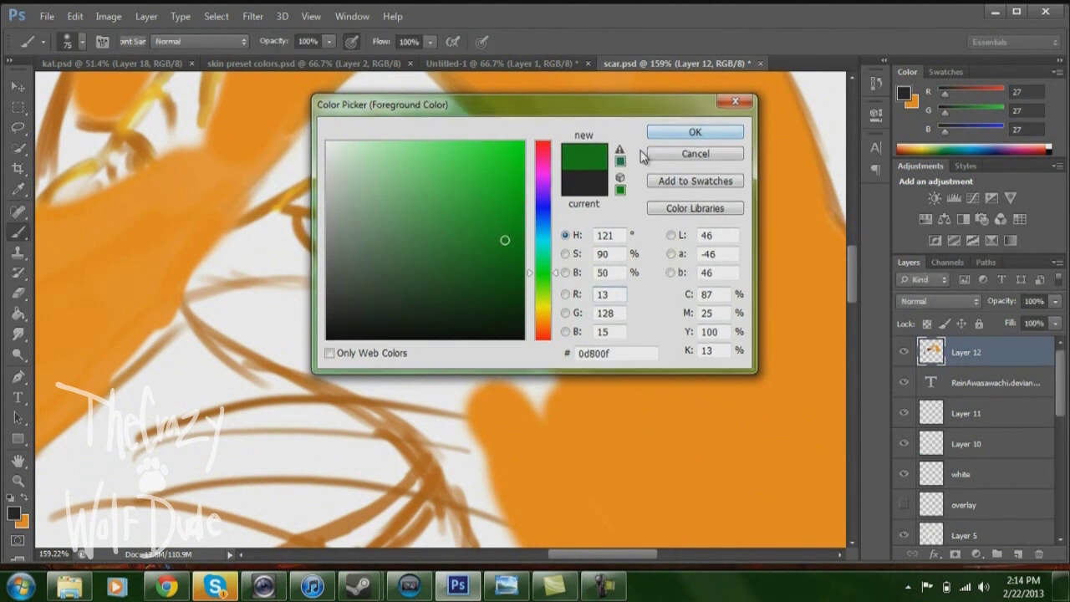
Step: Fill the iris of the near eye with dark green using a 24 px brush
right_click(490, 239)
left_click(530, 275)
mouse_move(409, 224)
left_mouse_down()
mouse_move(448, 260)
mouse_move(506, 226)
mouse_move(420, 228)
left_mouse_up()
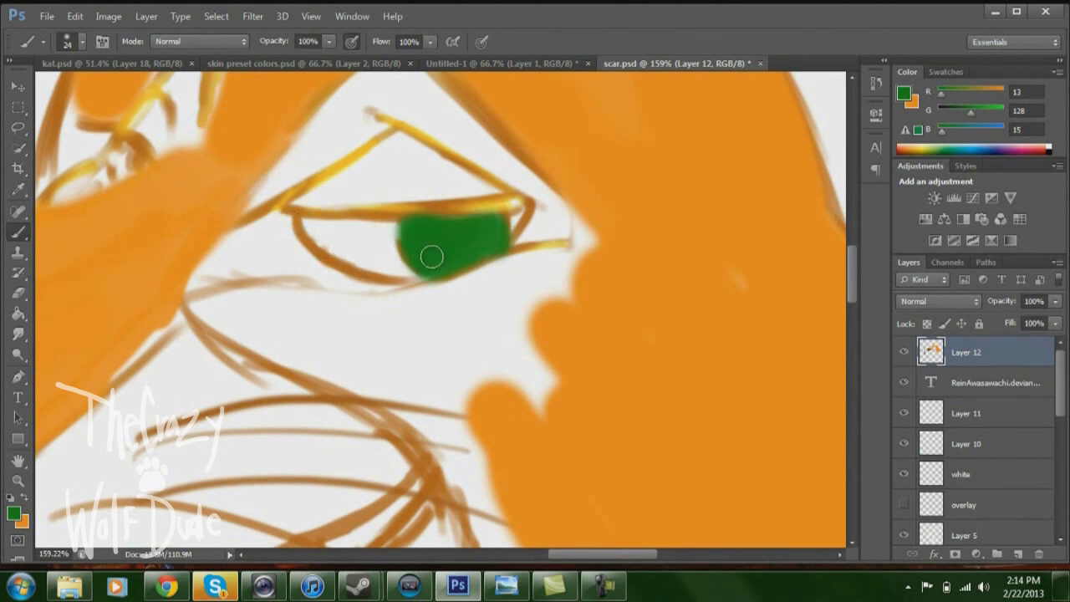
Step: Lighten the lower and side edges of the iris with a brighter green (RGB 6, 202, 10) and an 11 px brush
left_click(13, 513)
left_click(512, 206)
left_click(520, 181)
left_click(669, 132)
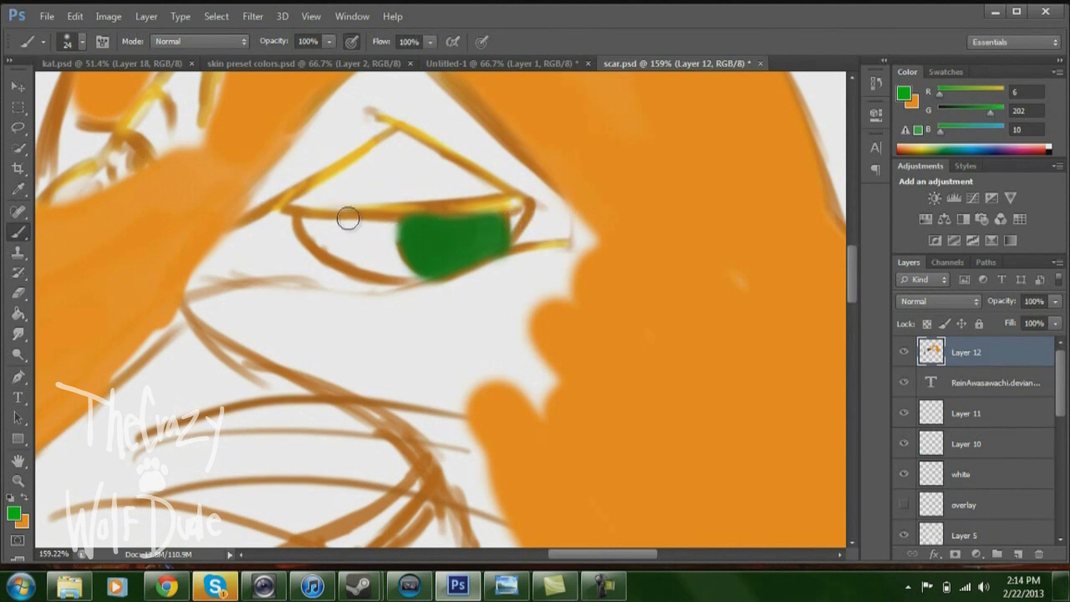
right_click(414, 246)
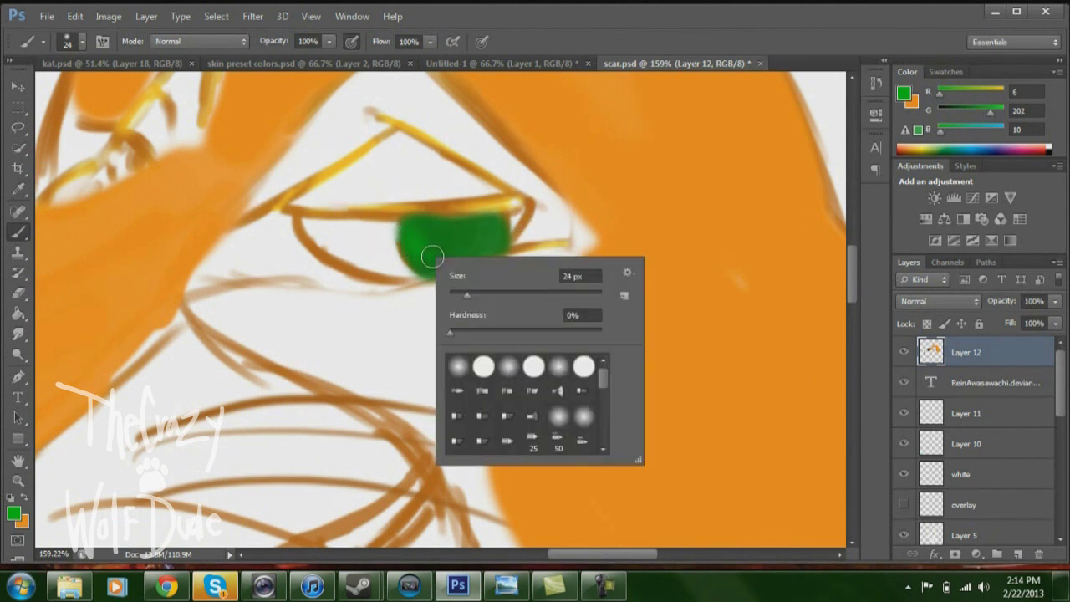
type("11")
key("Return")
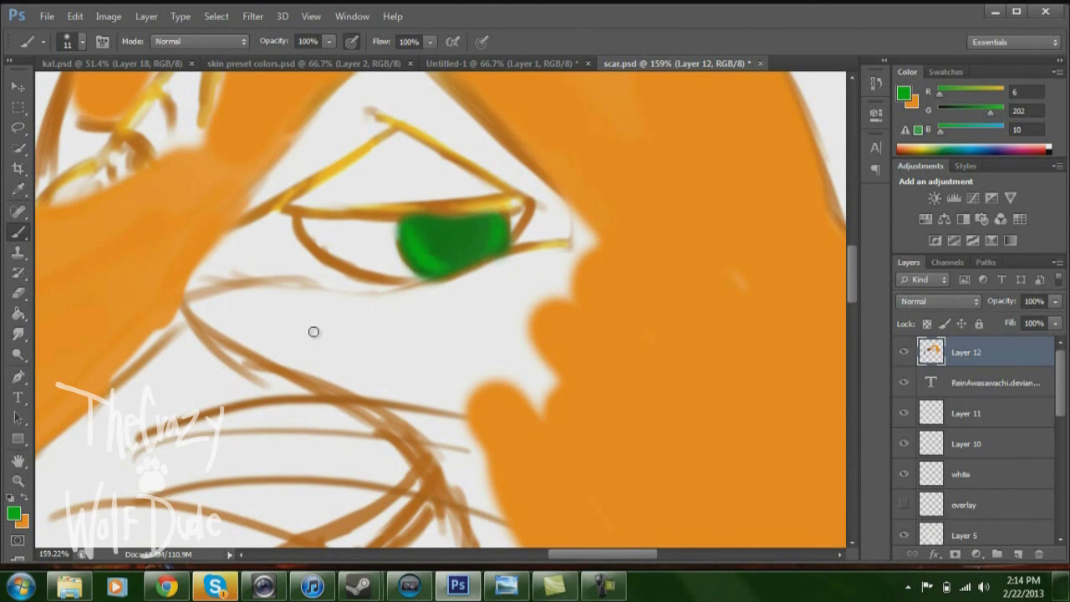
Step: Add small highlights to the iris in vivid green (RGB 3, 255, 9)
left_click(14, 513)
left_click_drag(511, 170, 526, 123)
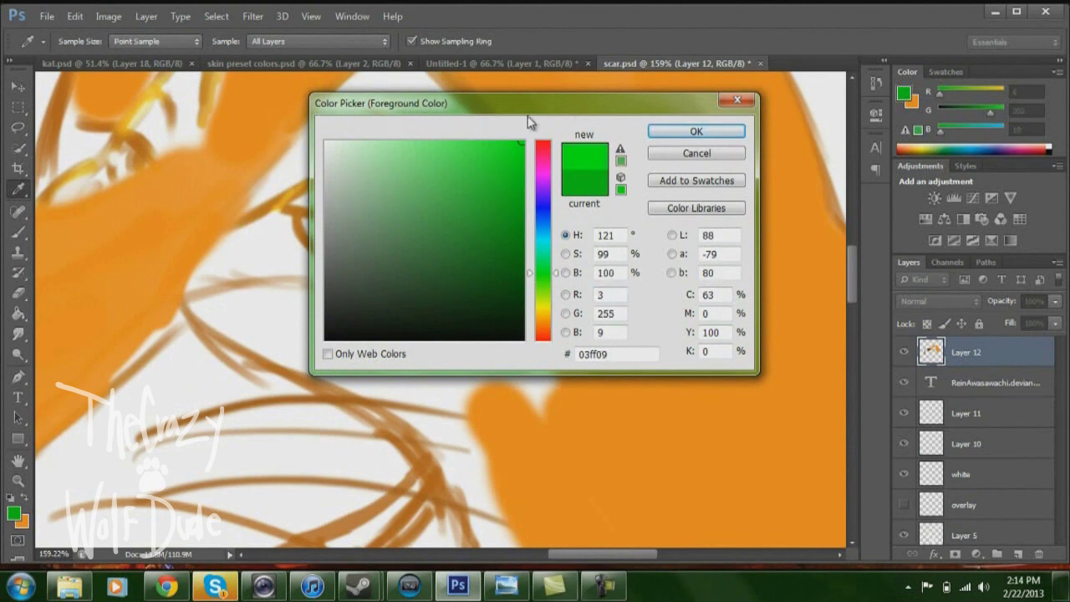
left_click(694, 131)
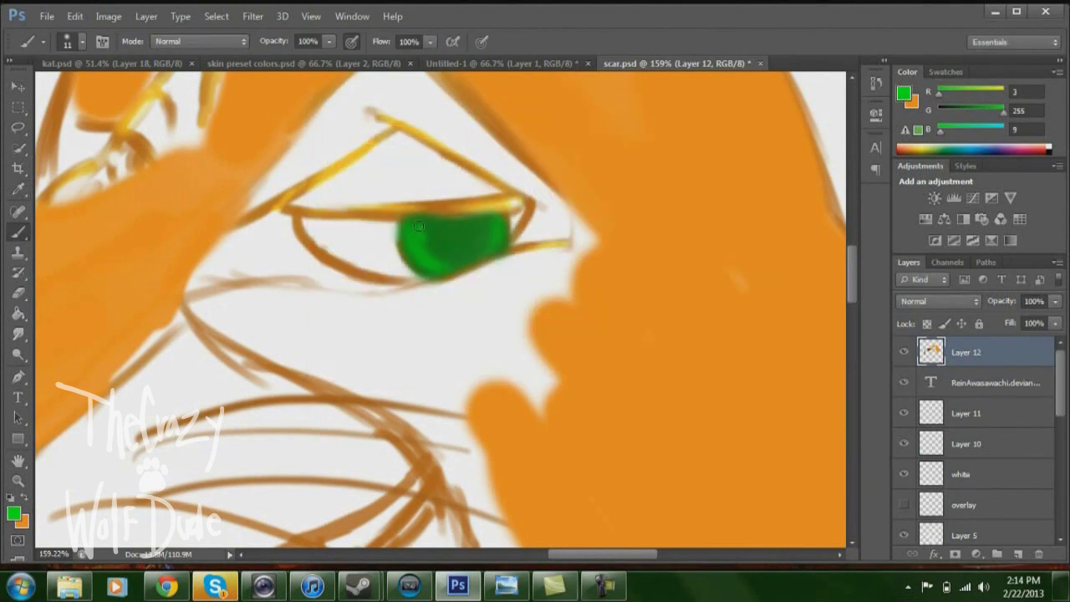
Step: Paint a round pupil in the iris in pure black (000000)
left_click(13, 513)
left_click(346, 270)
left_click_drag(346, 270, 326, 339)
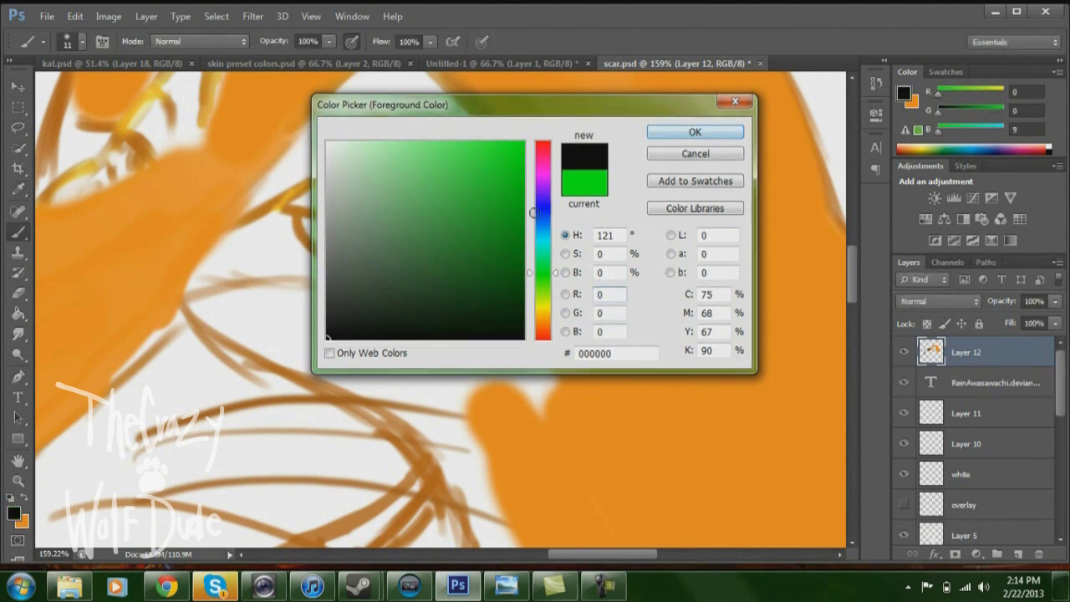
key("Return")
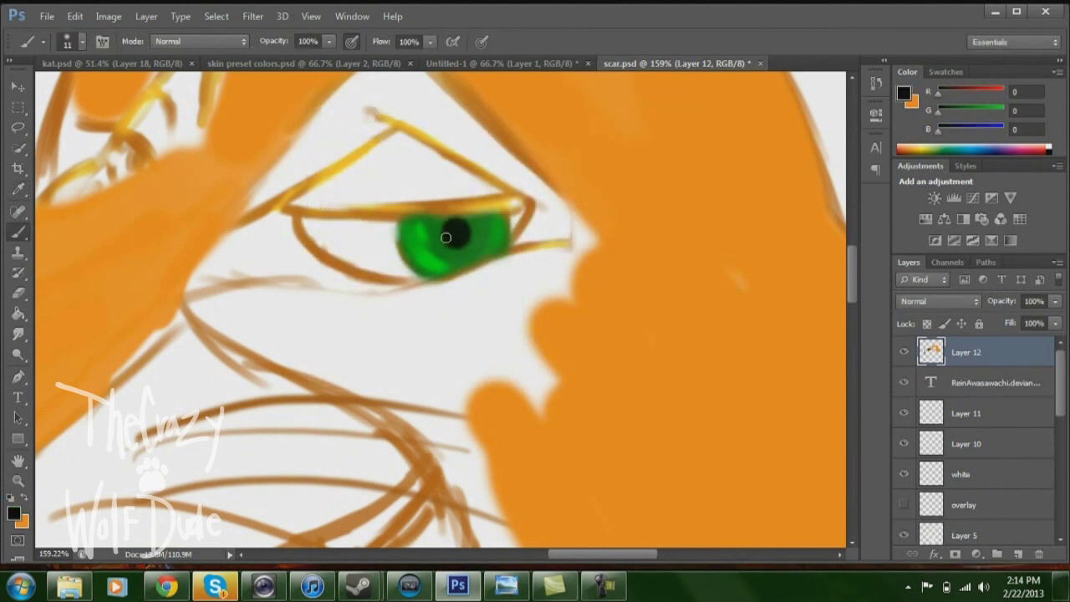
scroll(489, 312, "down", 6)
scroll(494, 323, "up", 10)
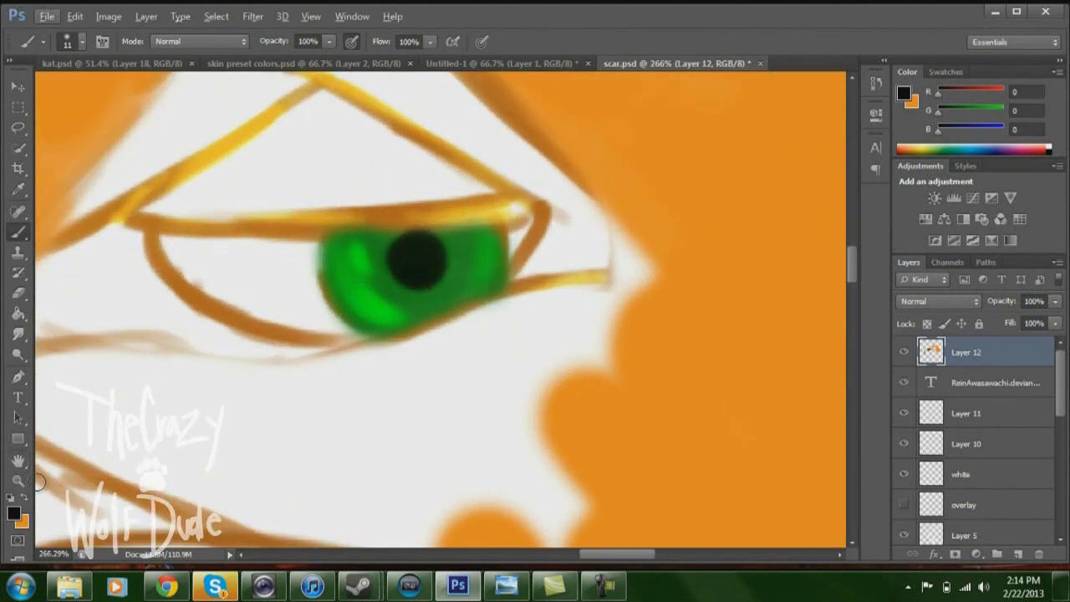
Step: Set the foreground color to a muted purple (RGB 130, 99, 131) and add a new top layer in Multiply mode
scroll(60, 475, "down", 3)
left_click_drag(244, 316, 374, 255)
left_click(15, 517)
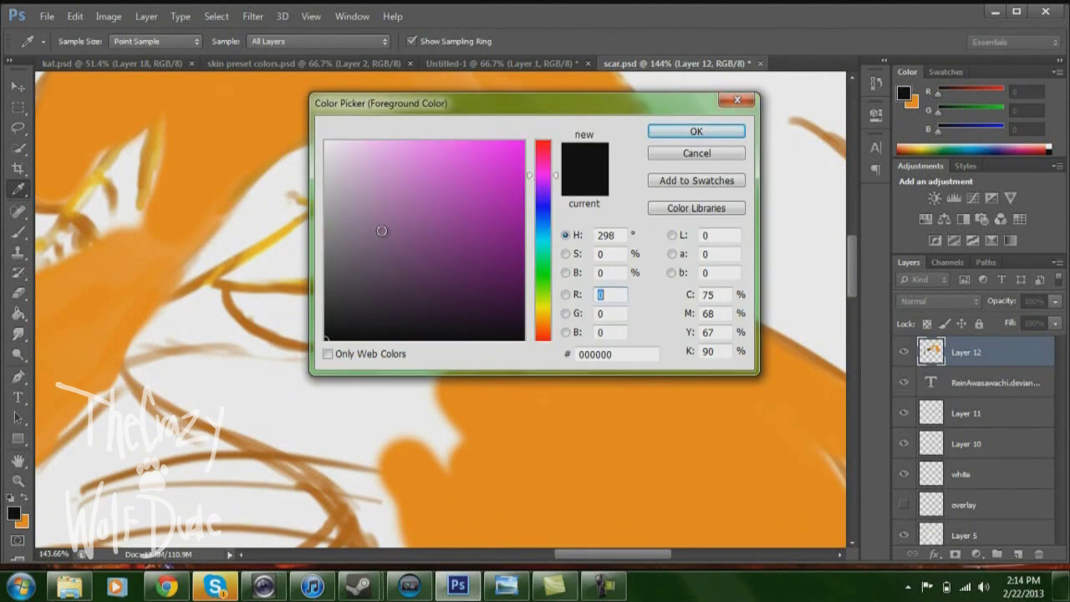
left_click(374, 238)
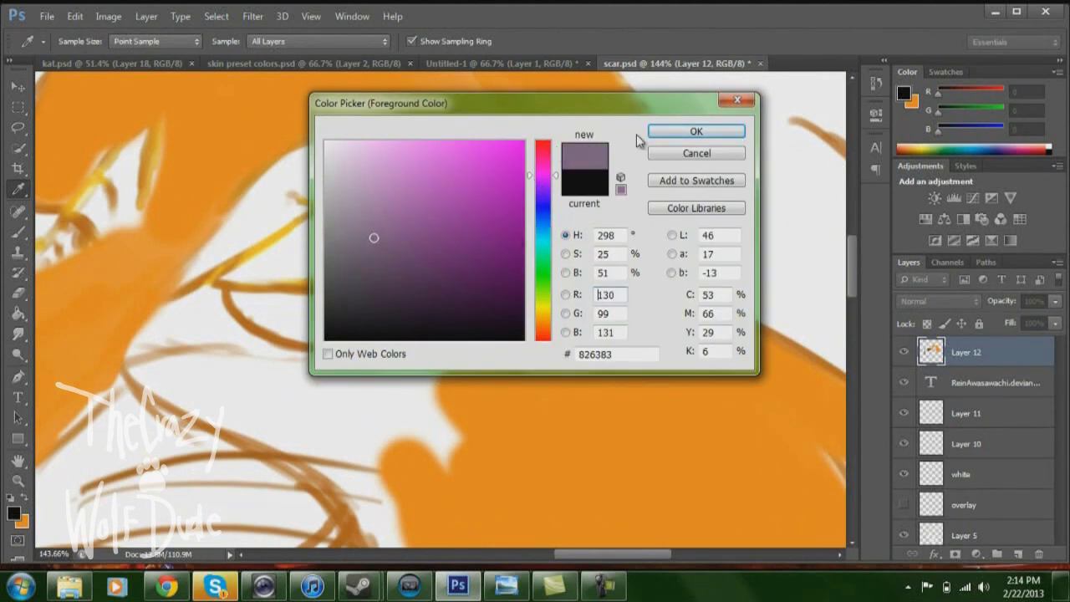
left_click(696, 132)
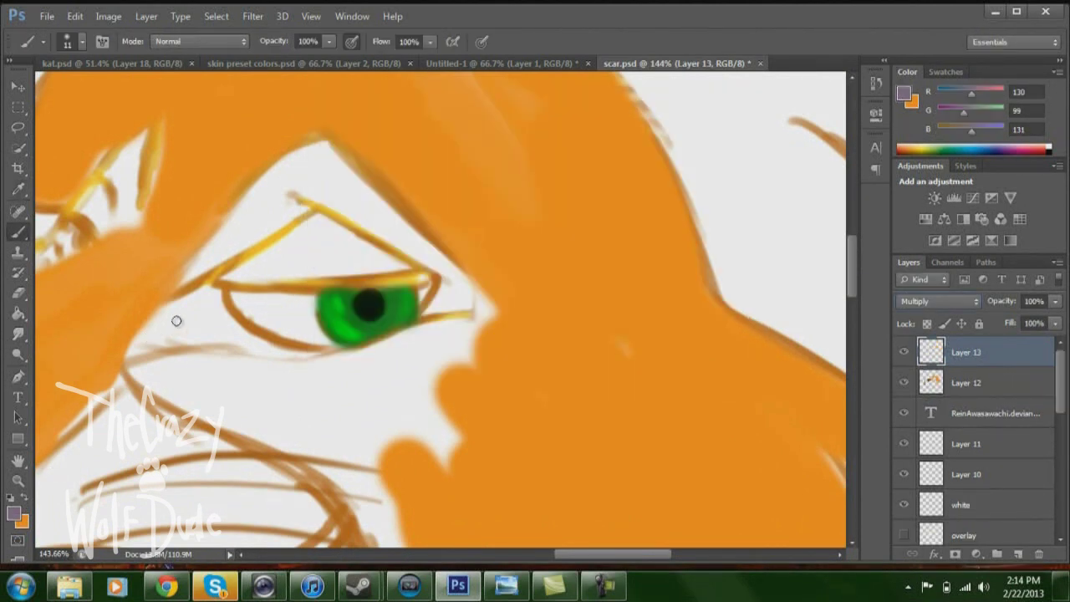
Step: Shade the white of the eye beneath the upper eyelid with a soft 32 px brush
right_click(197, 314)
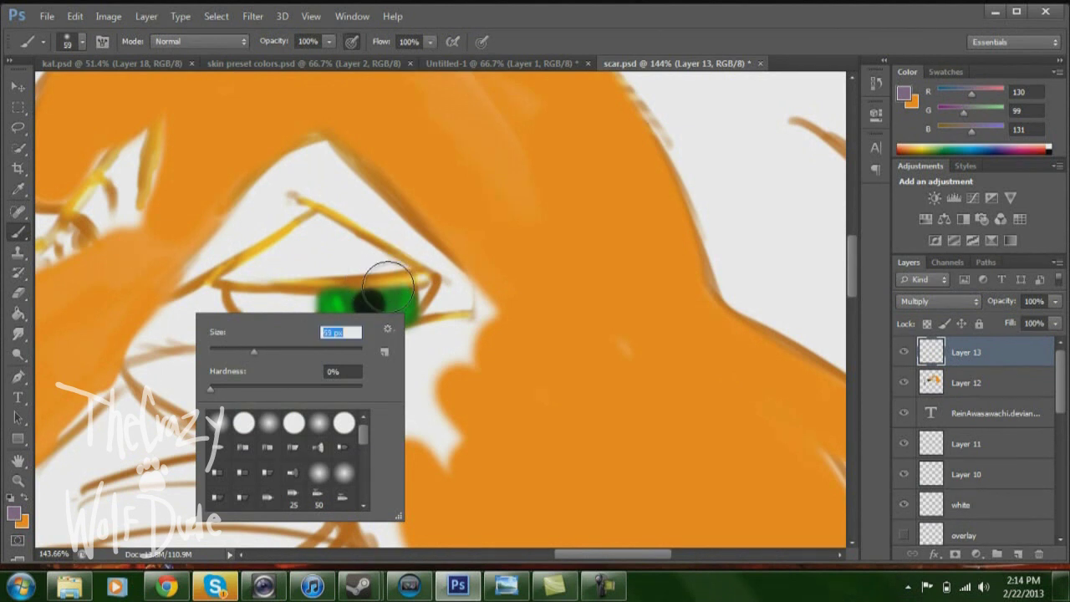
left_click_drag(246, 357, 234, 354)
left_click(422, 289)
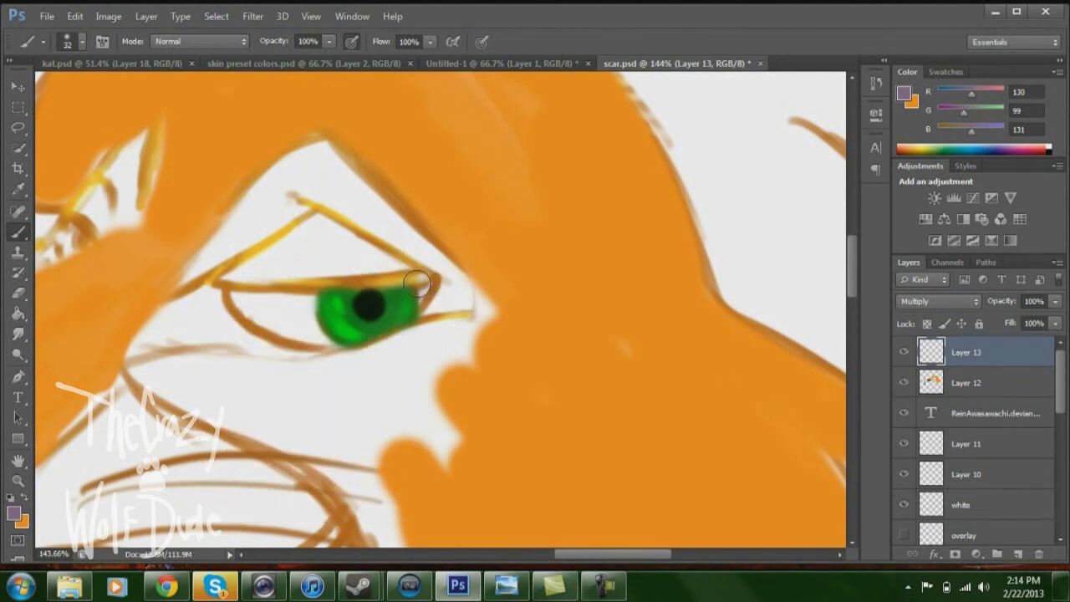
left_click_drag(368, 300, 242, 297)
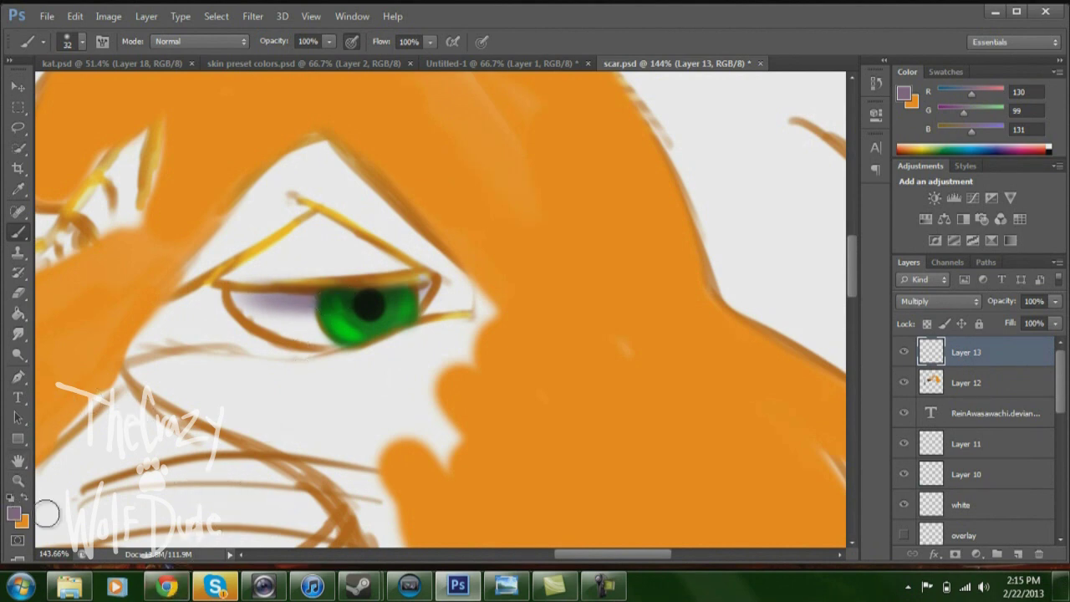
Step: Add a new top layer and paint small white (ffffff) highlights across the eye white and beside the pupil with an 11 px brush
left_click(1018, 554)
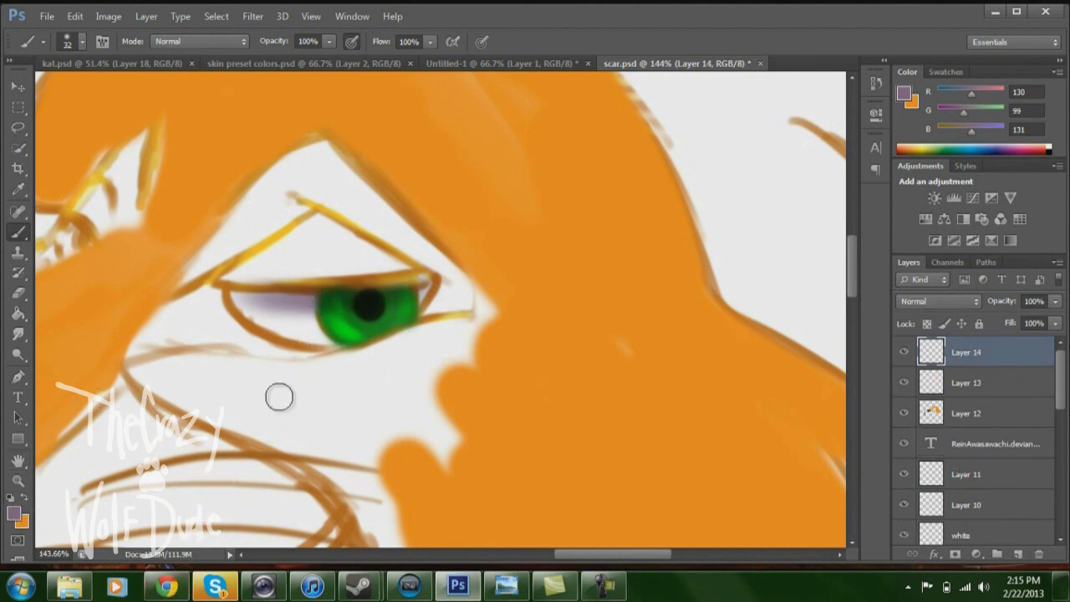
left_click(11, 514)
left_click_drag(347, 195, 326, 140)
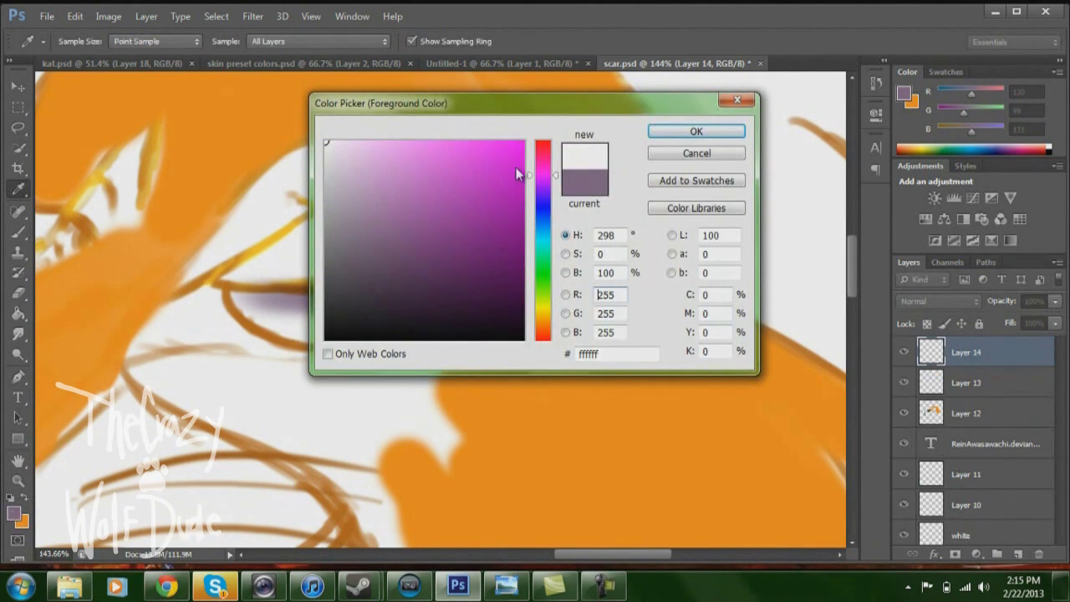
left_click(696, 132)
key("b")
right_click(436, 321)
left_click_drag(479, 357, 455, 352)
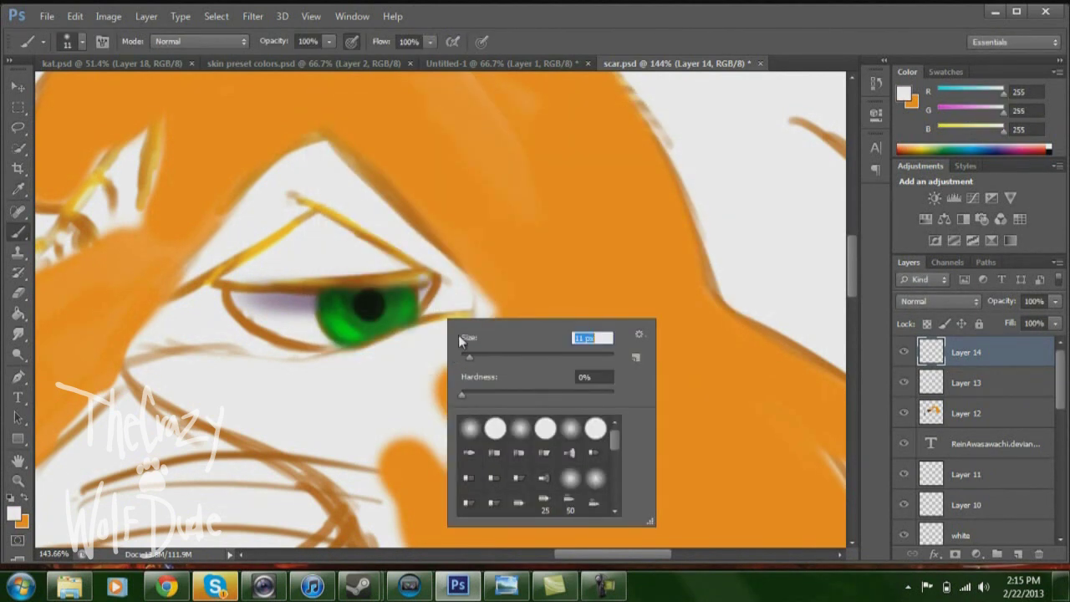
left_click_drag(326, 301, 288, 308)
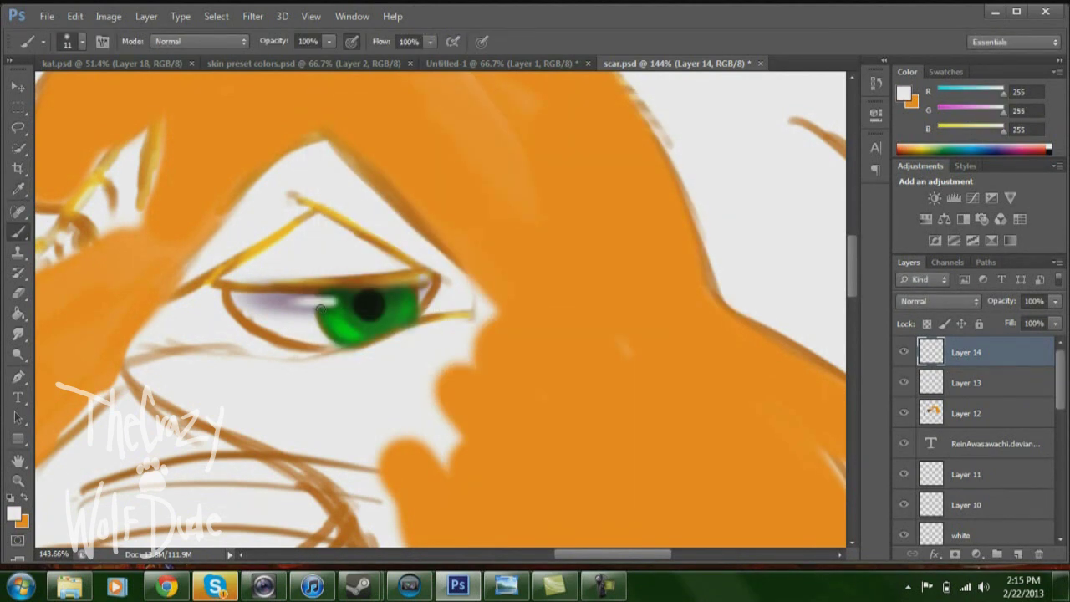
scroll(337, 445, "down", 4)
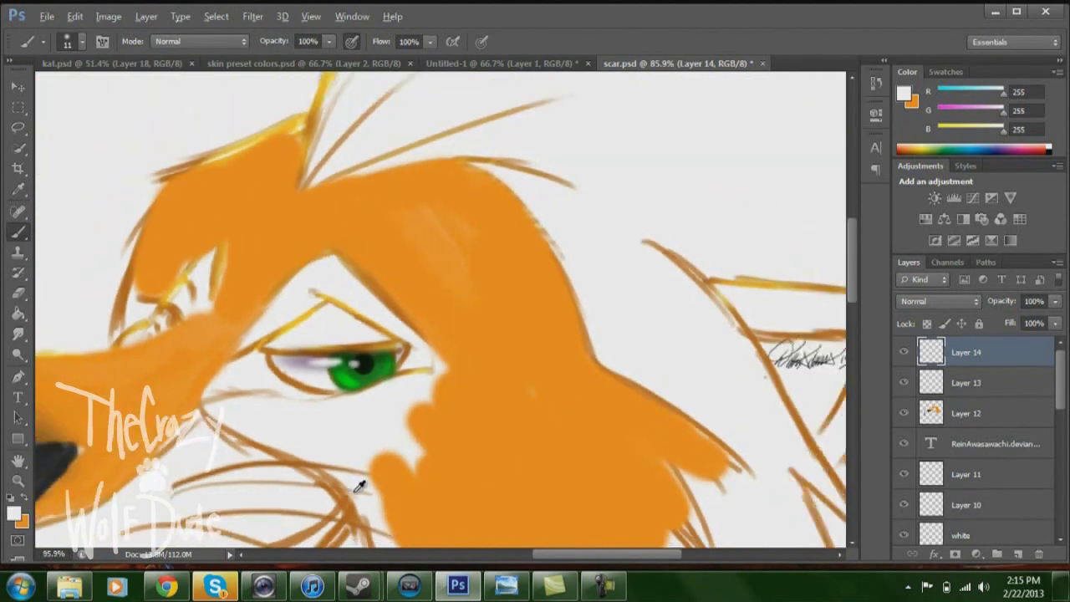
scroll(354, 468, "up", 2)
left_click_drag(383, 404, 413, 250)
scroll(349, 443, "down", 2)
scroll(334, 418, "up", 3)
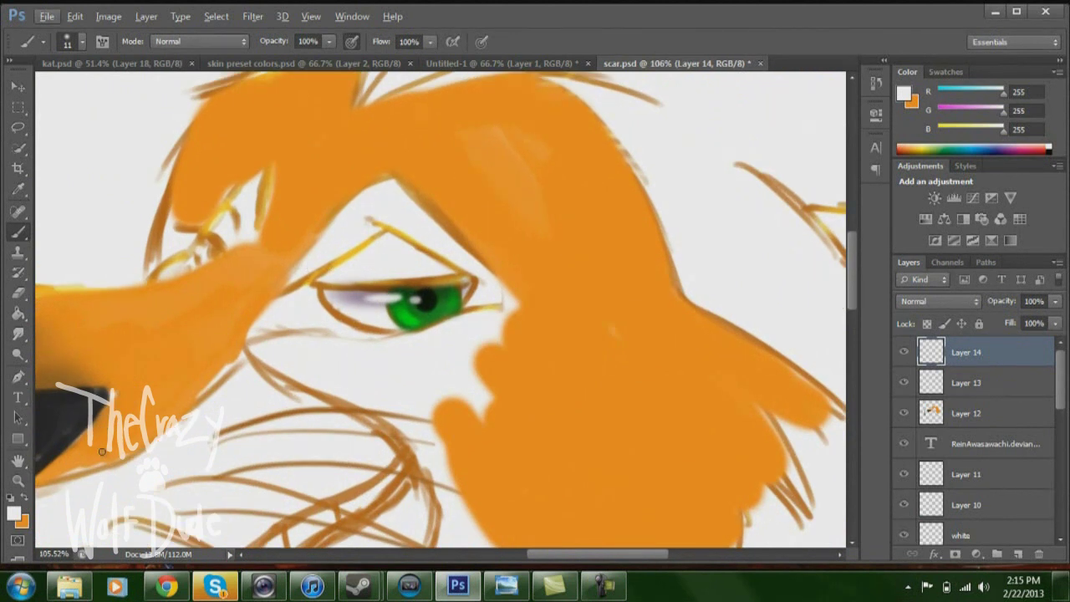
Step: Set the foreground color to orange (RGB 243, 143, 26) and the brush size to 133 px
left_click(444, 312, "alt")
left_click_drag(226, 333, 224, 311)
left_click(15, 511)
left_click_drag(335, 311, 321, 341)
left_click(676, 127)
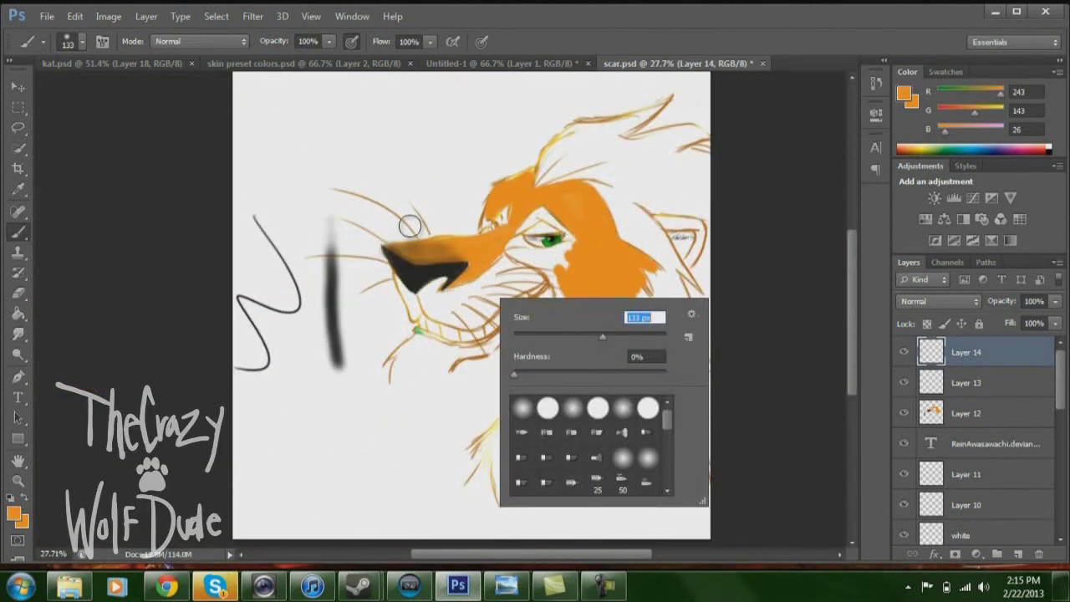
left_click(143, 194)
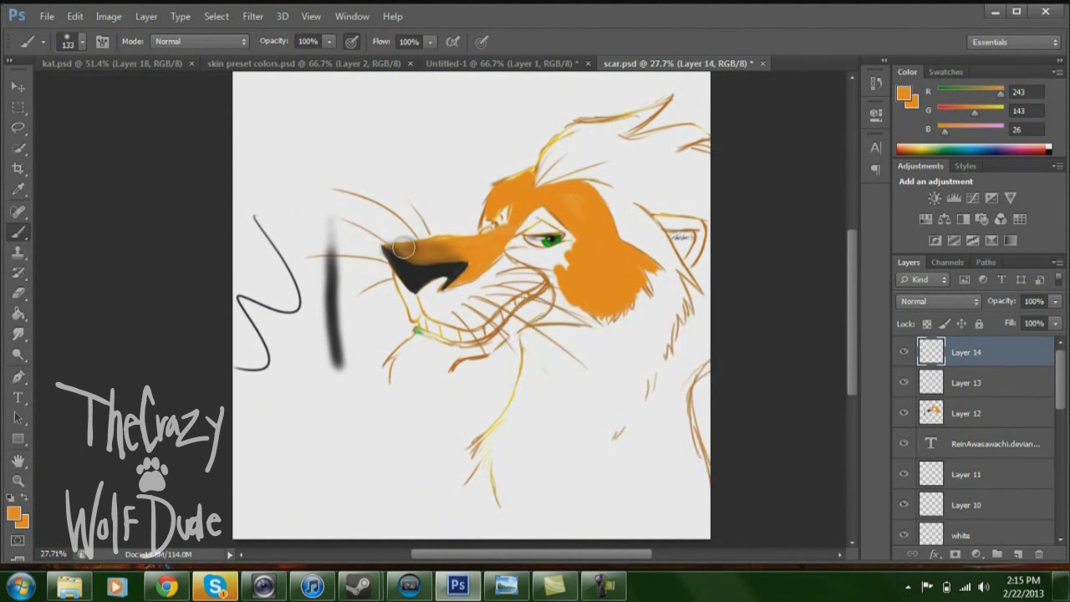
right_click(436, 246)
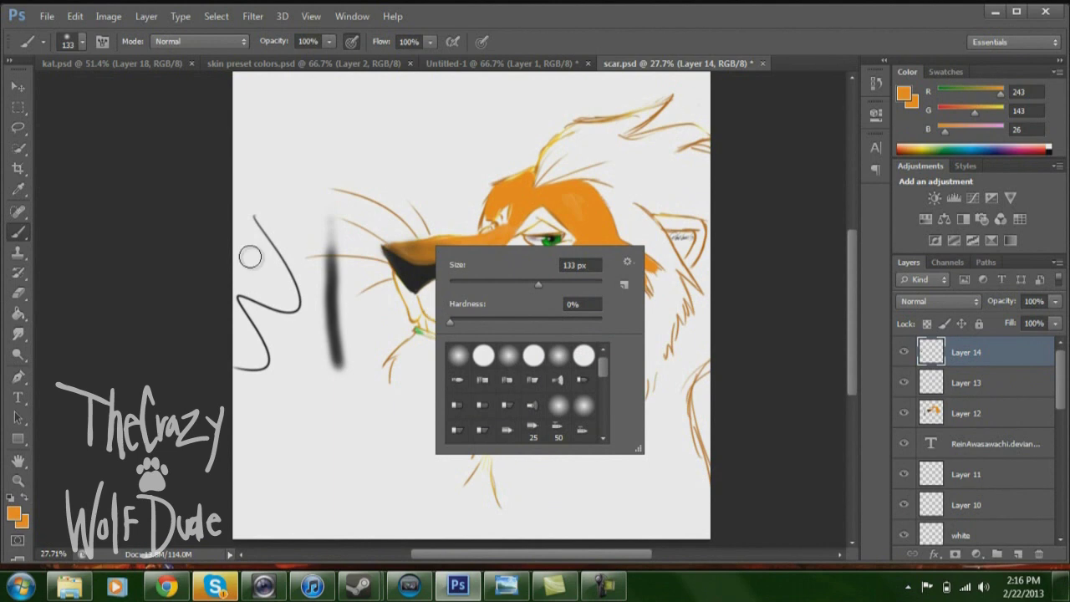
Step: Set the foreground color to light peach (ffd7a9) and paint a broad color swatch in the blank area above the whiskers
left_click(14, 514)
left_click_drag(422, 163, 391, 141)
left_click(697, 132)
right_click(330, 402)
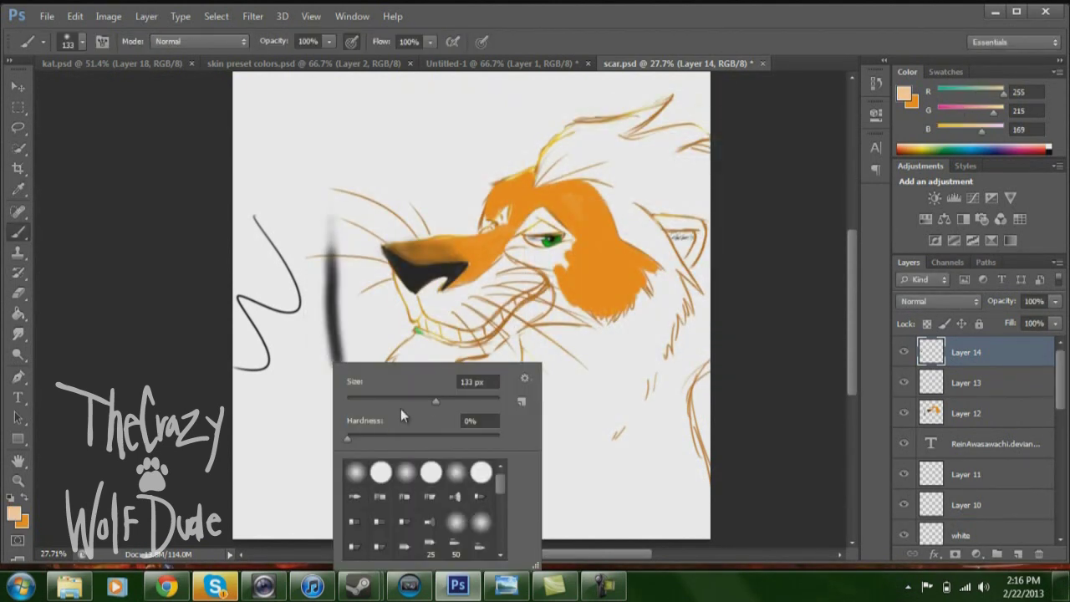
left_click(302, 178)
mouse_move(287, 125)
left_mouse_down()
mouse_move(371, 181)
mouse_move(426, 154)
left_mouse_up()
Step: Set the foreground color to a darker peach (deab91) and paint over the left part of the swatch with a 185 px brush
left_click(14, 512)
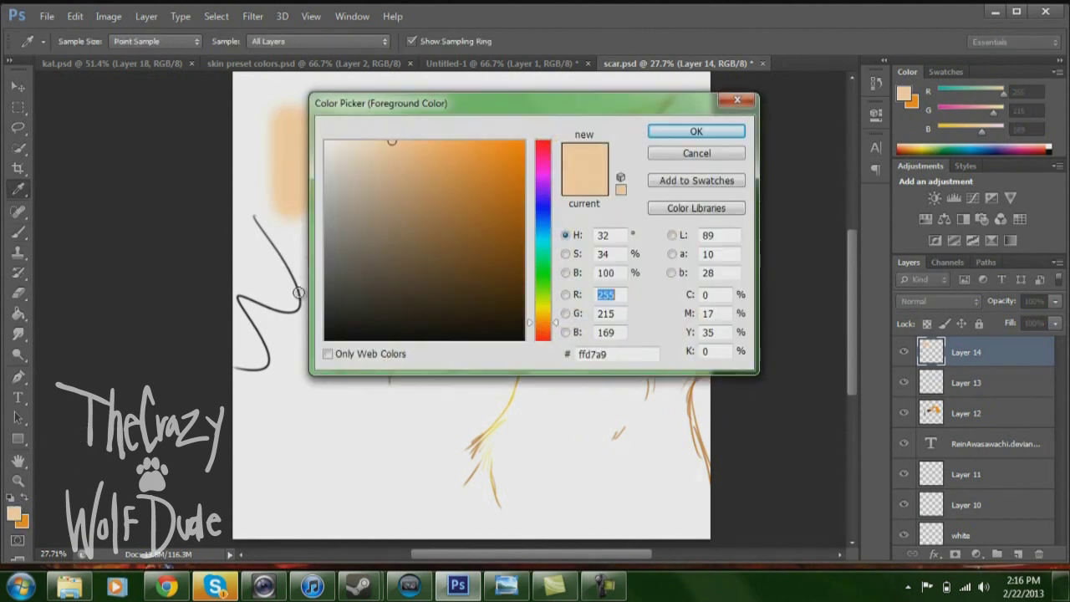
left_click(416, 184)
left_click(394, 167)
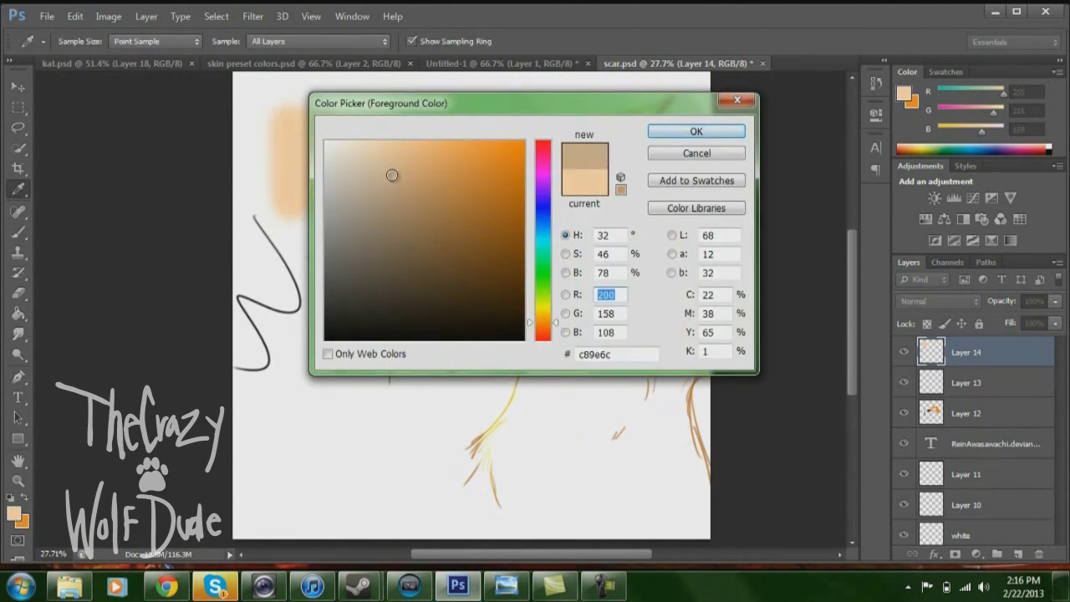
left_click_drag(542, 325, 541, 334)
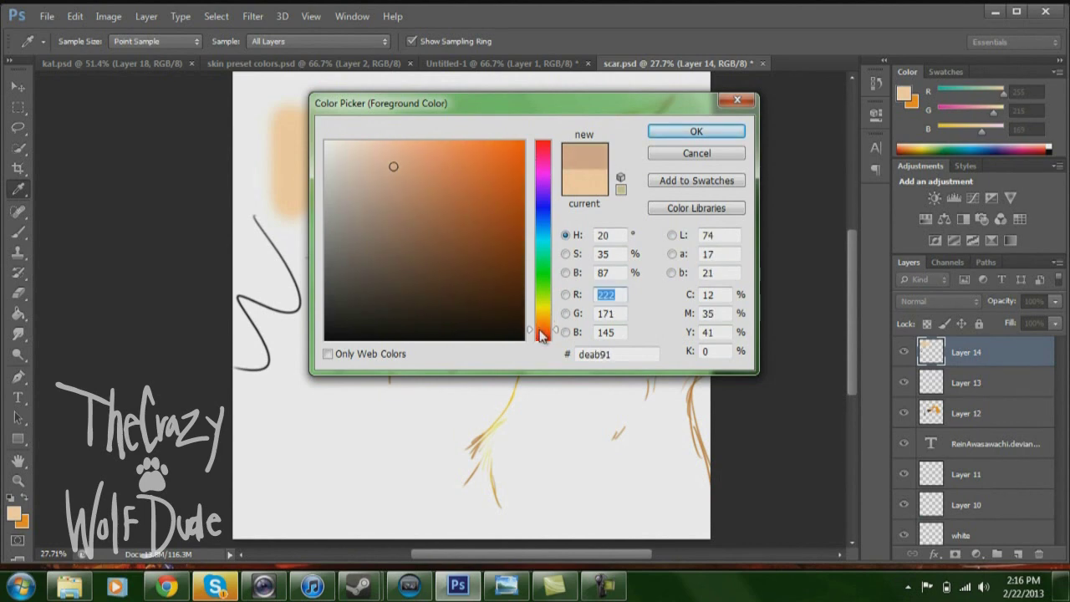
left_click(693, 132)
key("b")
mouse_move(258, 133)
left_mouse_down()
mouse_move(286, 195)
mouse_move(296, 111)
mouse_move(322, 192)
mouse_move(339, 128)
mouse_move(352, 166)
mouse_move(376, 172)
mouse_move(265, 137)
mouse_move(276, 207)
mouse_move(304, 194)
mouse_move(304, 128)
mouse_move(313, 156)
mouse_move(343, 179)
left_mouse_up()
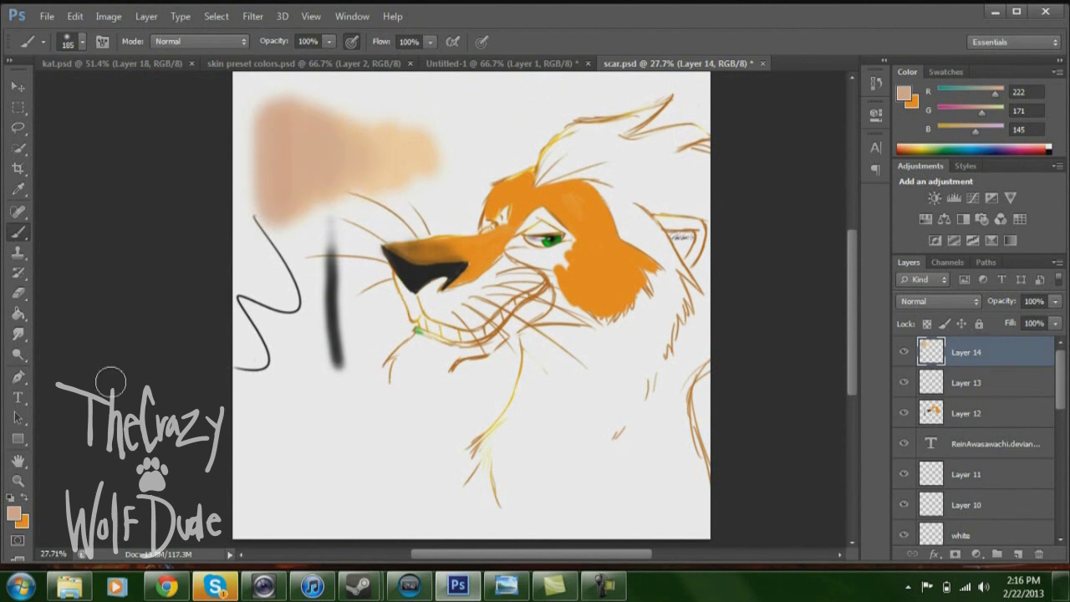
Step: Blend the border between the two peach tones with the Smudge tool at 50% strength and 152 px
left_click(17, 334)
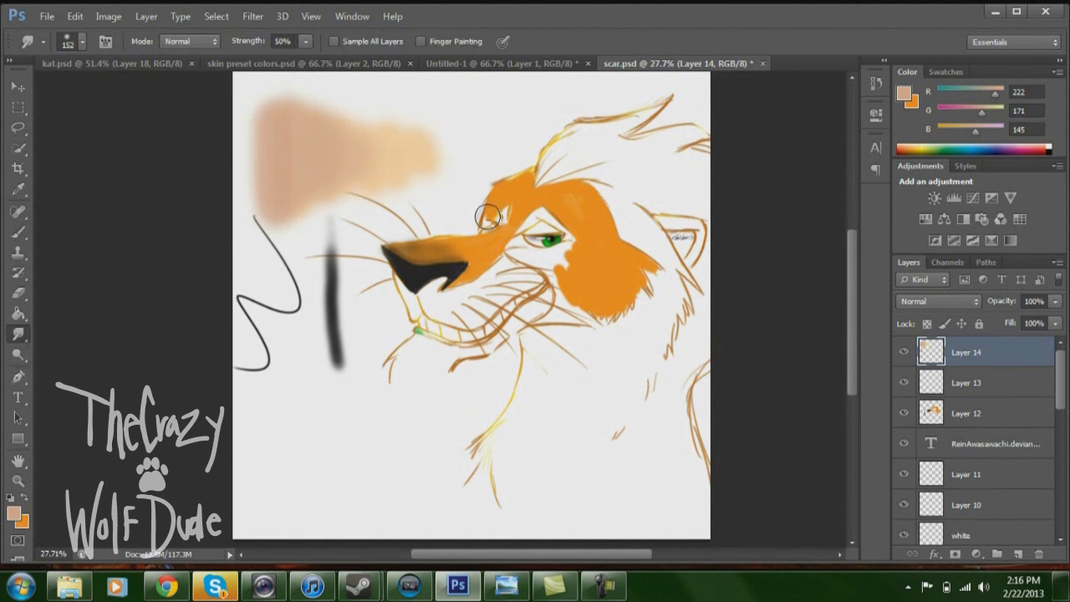
left_click(18, 234)
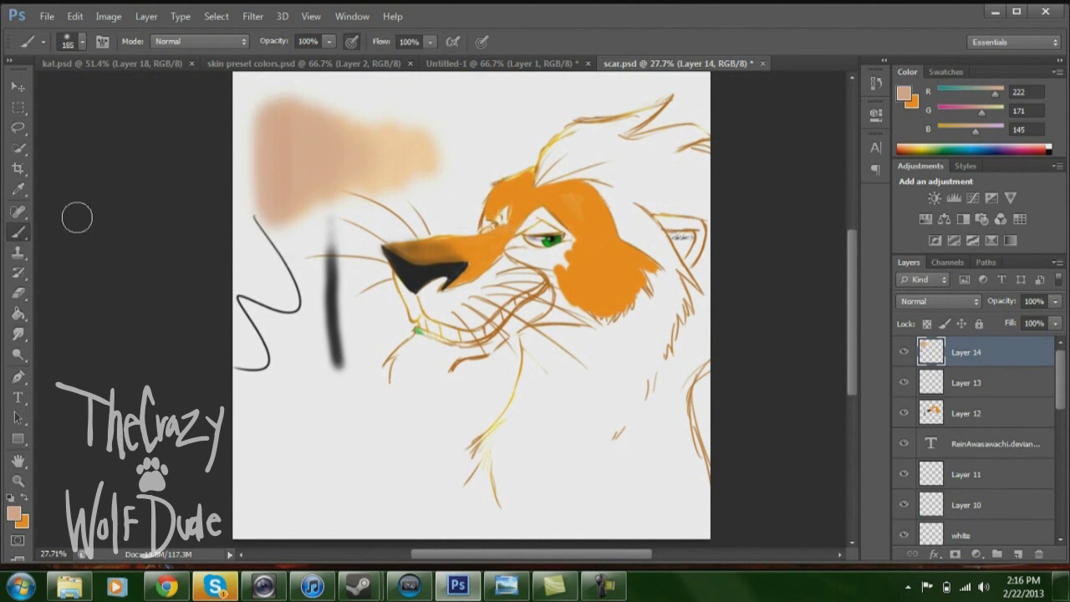
left_click(18, 334)
left_click_drag(334, 157, 413, 161)
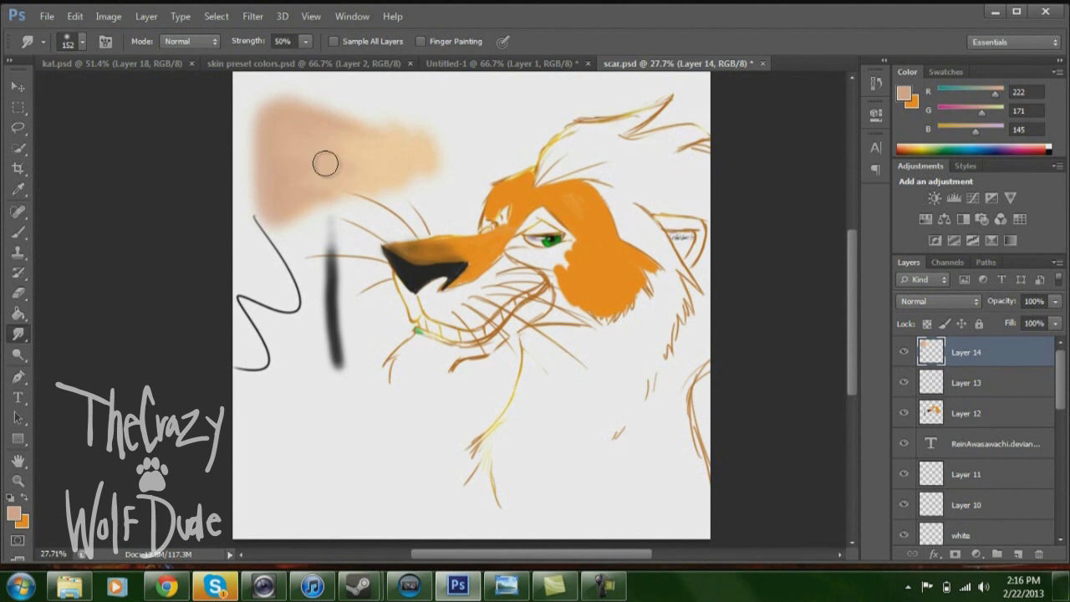
Step: Sample the light peach (RGB 253, 215, 169) from the swatch and brush it over the transition into the darker tone
left_click(17, 233)
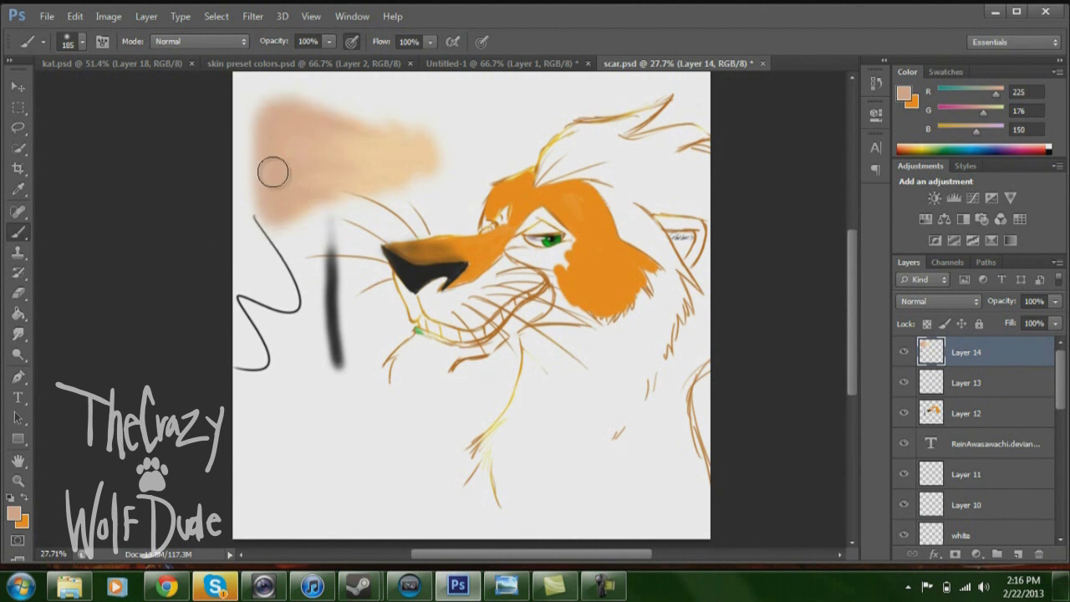
left_click(407, 155, "alt")
mouse_move(353, 155)
left_mouse_down()
mouse_move(351, 146)
mouse_move(327, 170)
mouse_move(308, 158)
mouse_move(283, 171)
left_mouse_up()
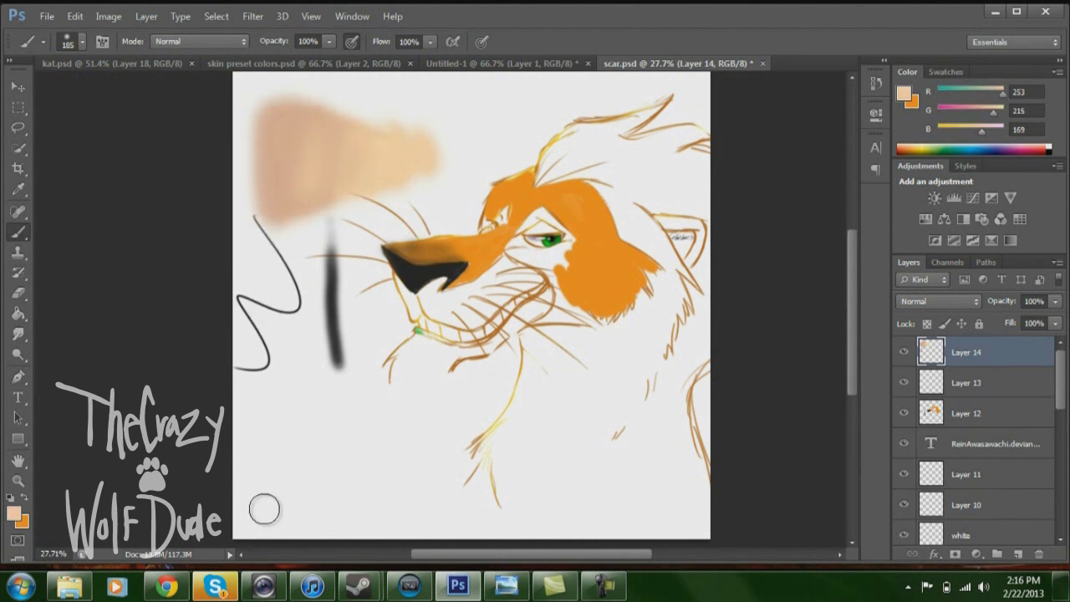
Step: Hide Layers 14, 13 and 12, and show Layers 4, 7 and 3 of the finished lion coloring
left_click(904, 352)
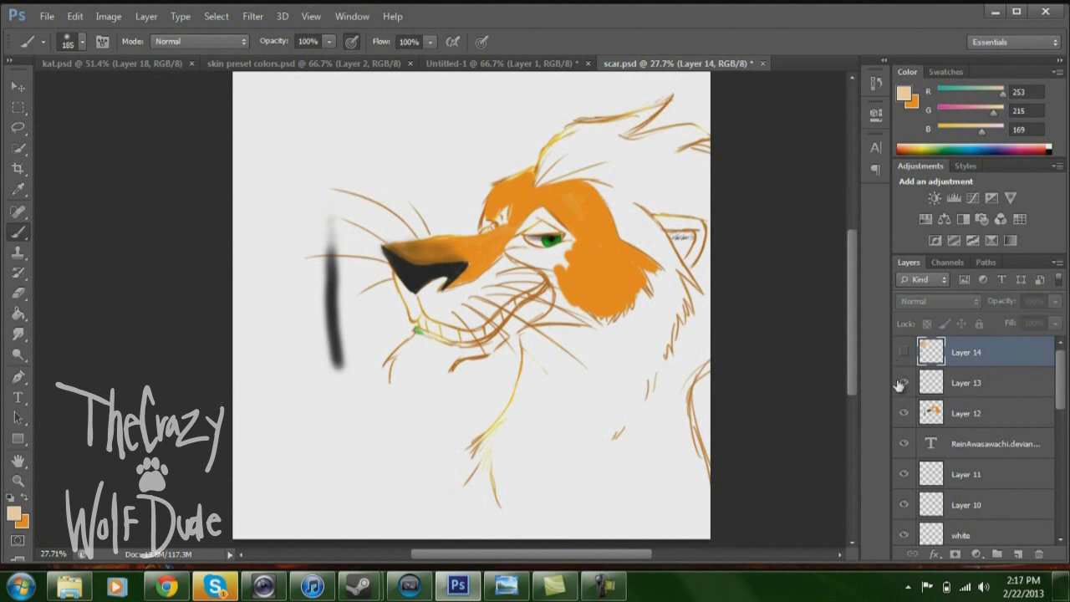
left_click(904, 413)
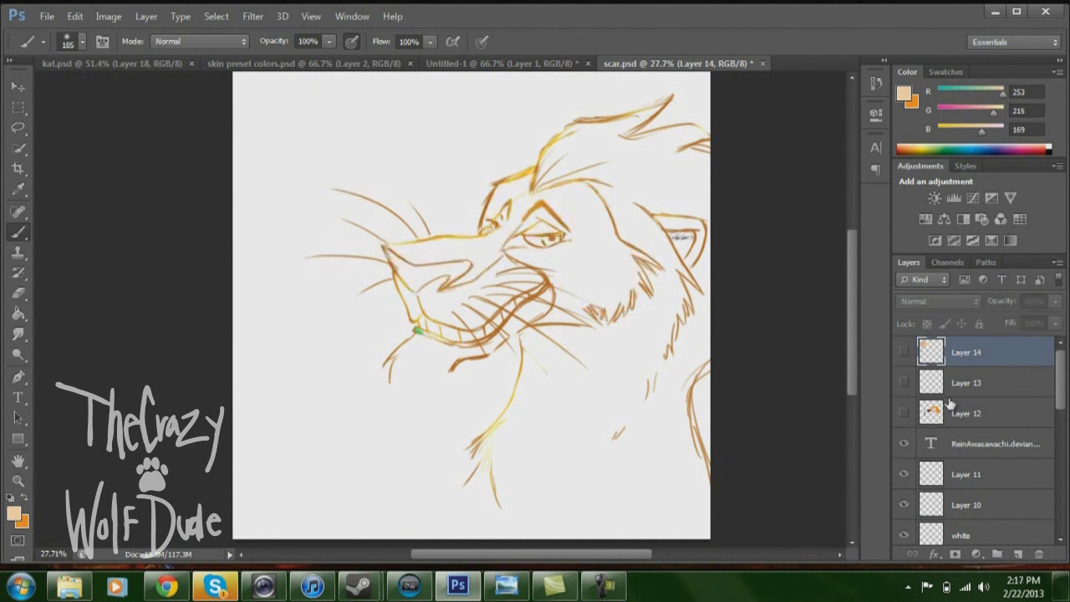
scroll(1045, 418, "down", 5)
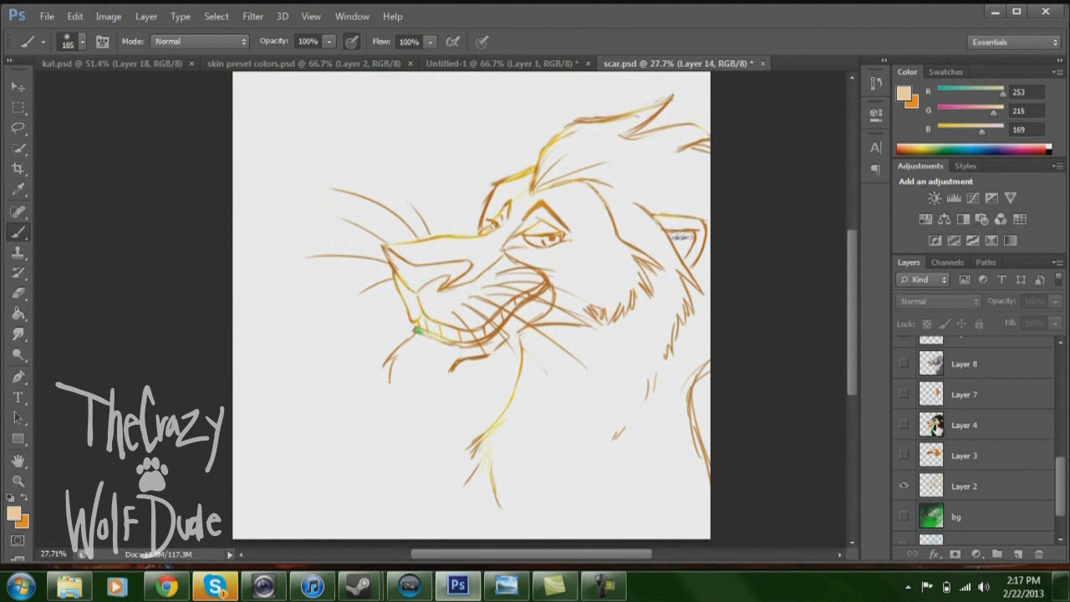
left_click(904, 425)
left_click(904, 394)
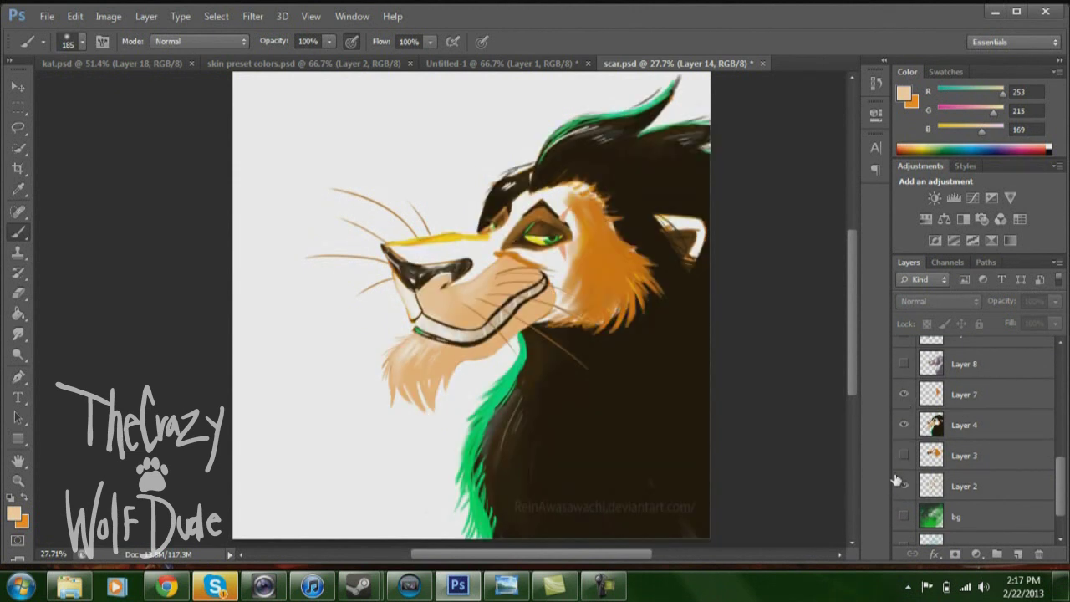
left_click(904, 455)
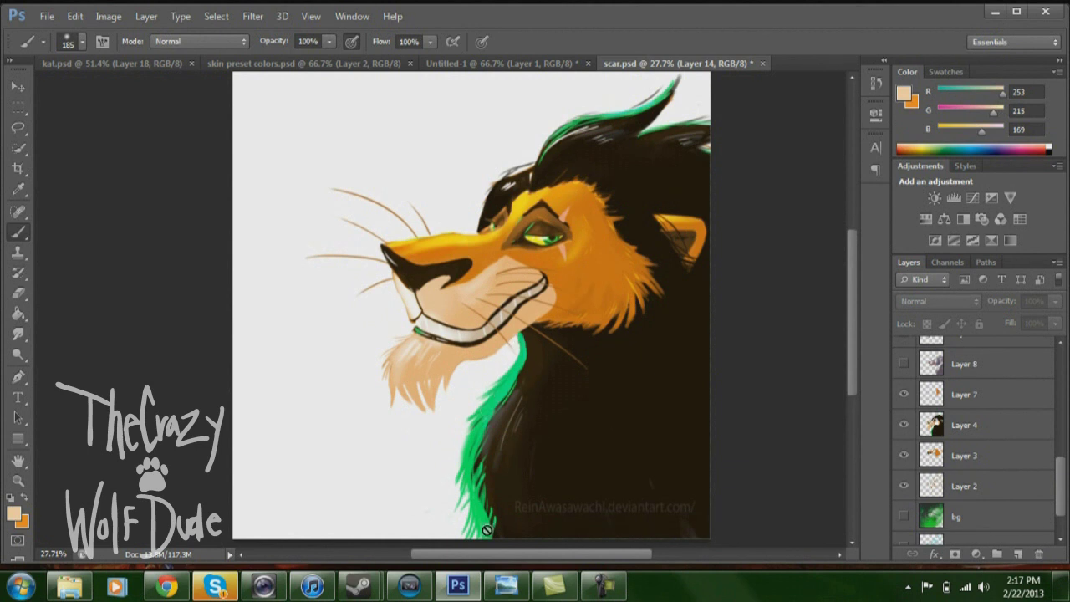
Step: Add a new layer above Layer 14 and set the foreground color to neutral gray (RGB 152, 152, 152)
scroll(1037, 401, "up", 5)
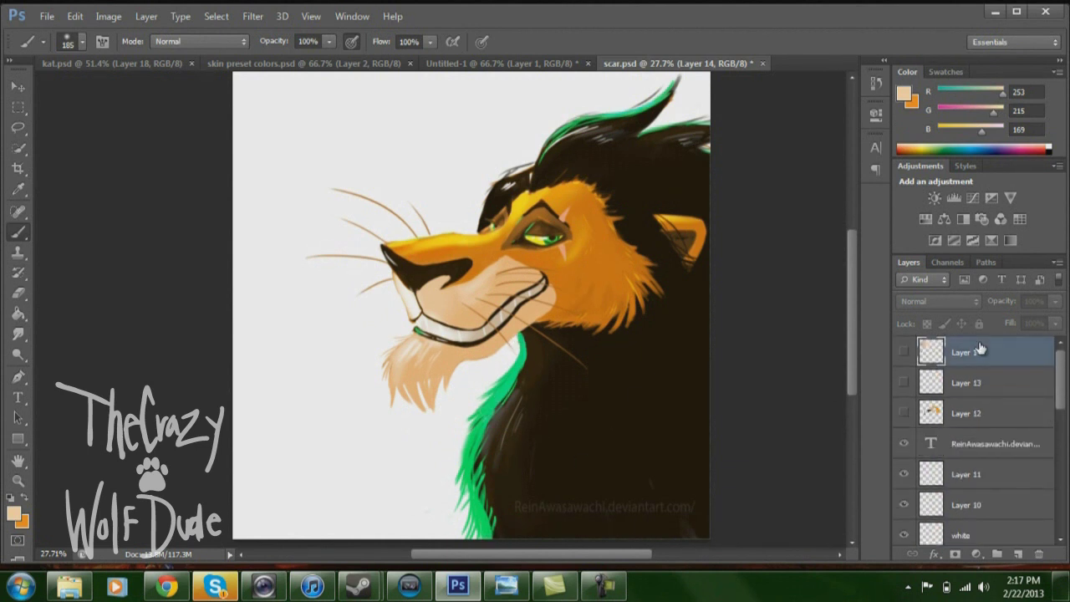
left_click_drag(1056, 365, 1056, 468)
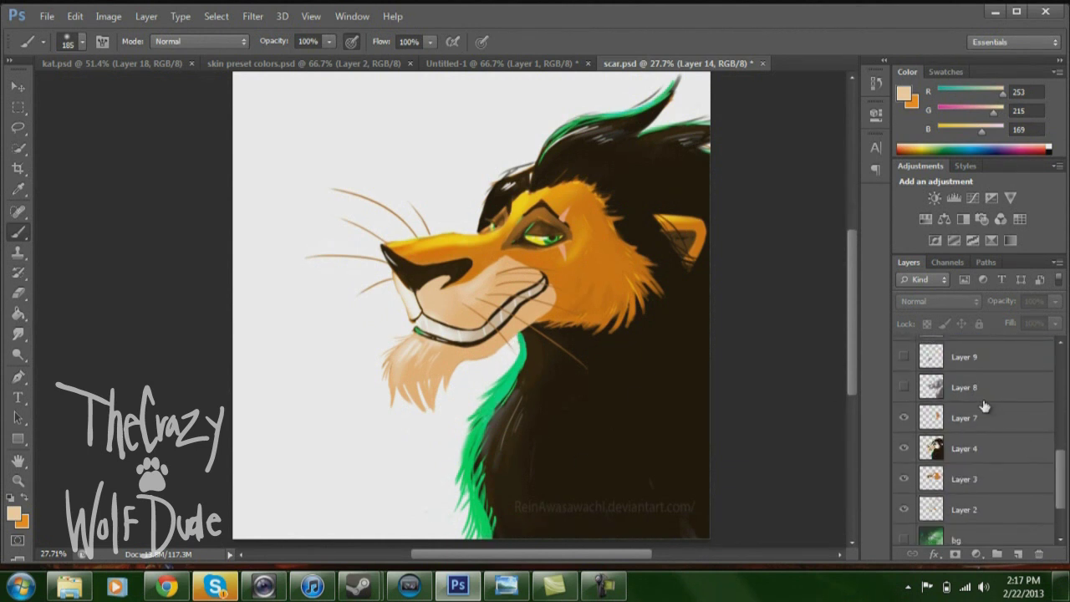
scroll(1048, 456, "up", 5)
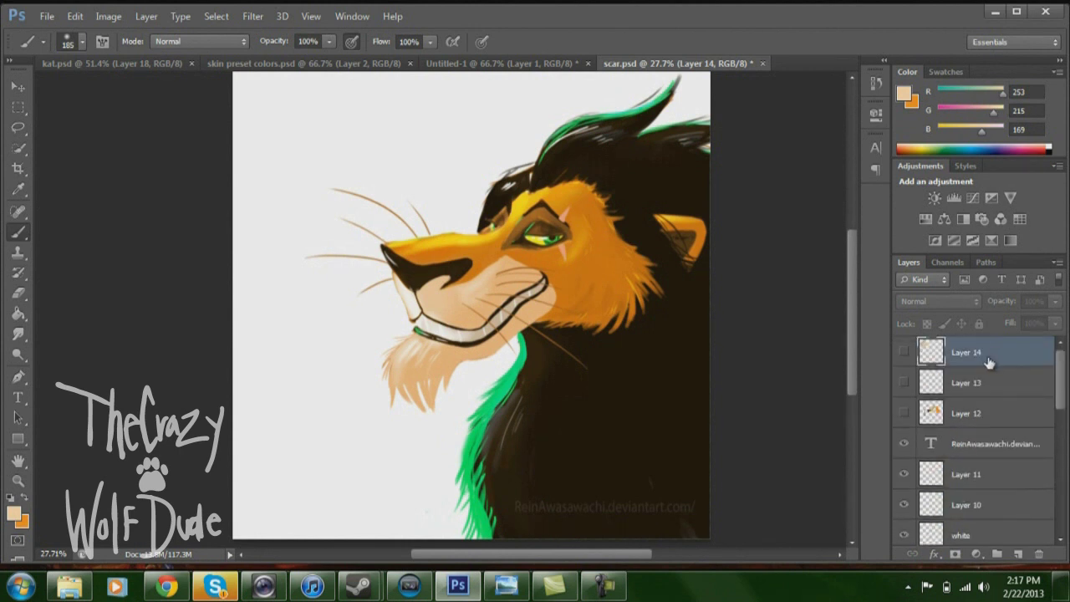
left_click(1018, 554)
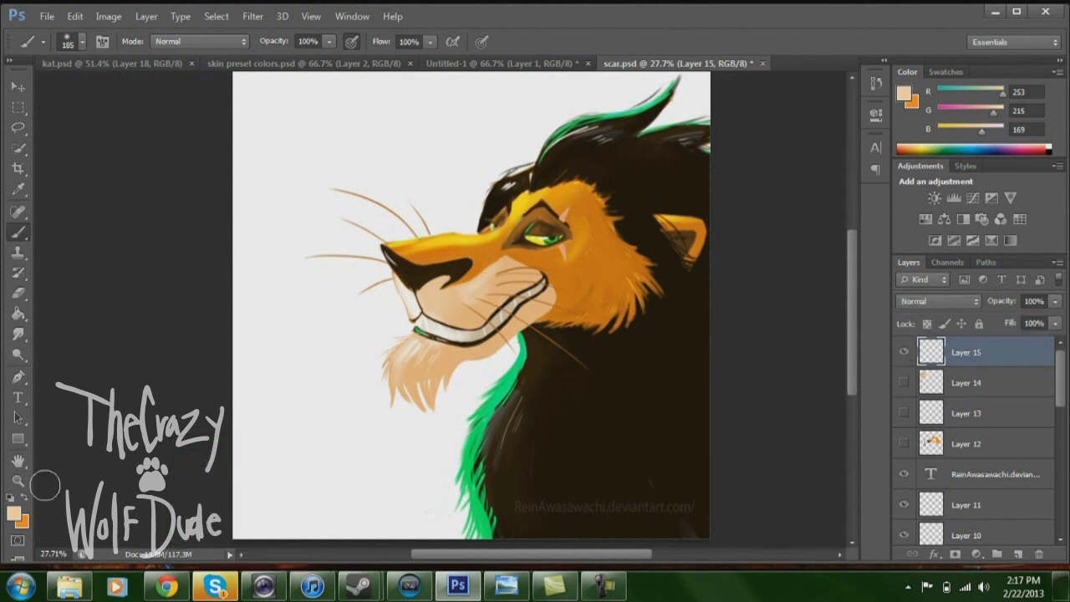
left_click(16, 517)
left_click(326, 221)
left_click(697, 131)
key("b")
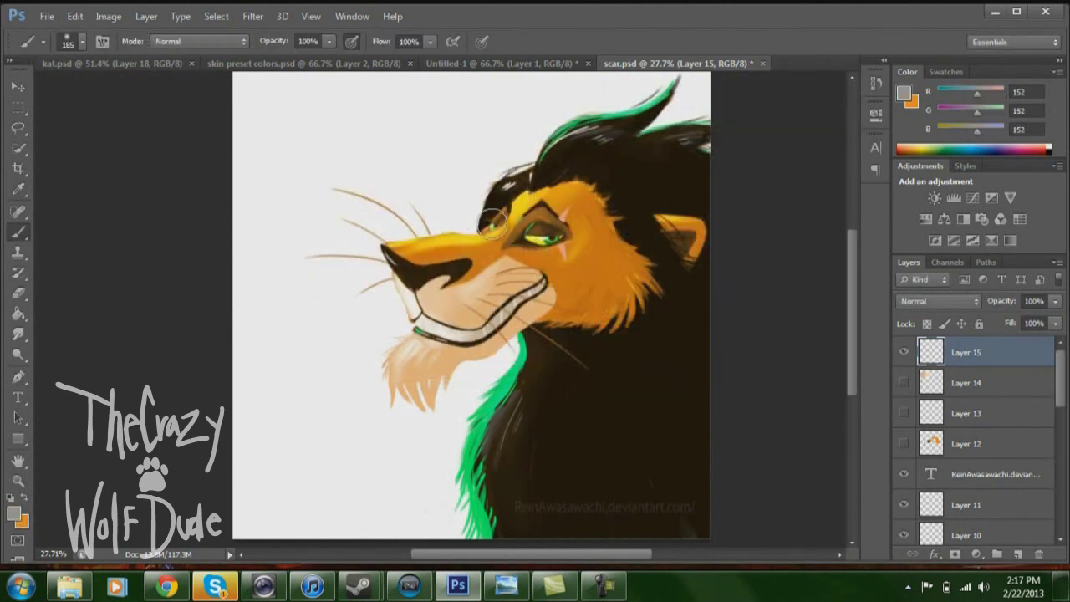
Step: Paint a gray shadow along the back of the cheek and jaw, and set the layer's blend mode to Multiply
left_click_drag(629, 231, 577, 331)
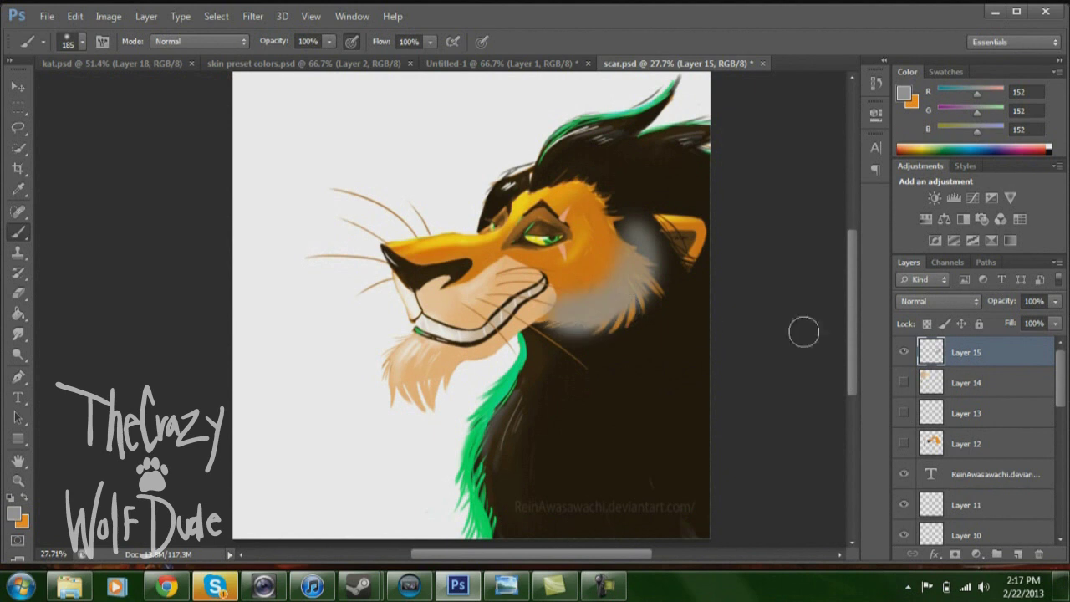
left_click(914, 308)
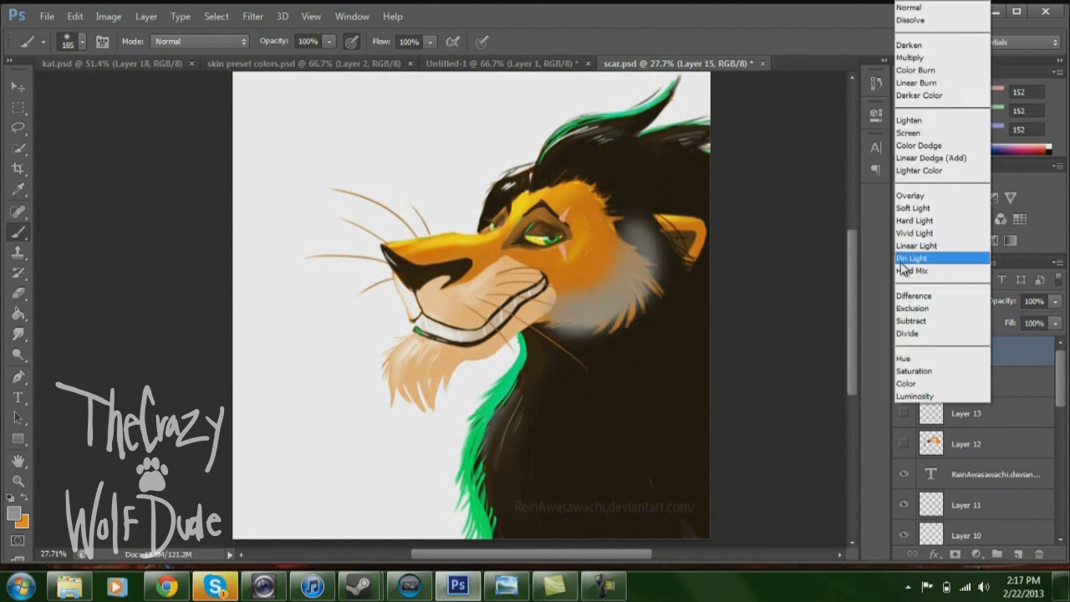
left_click(913, 60)
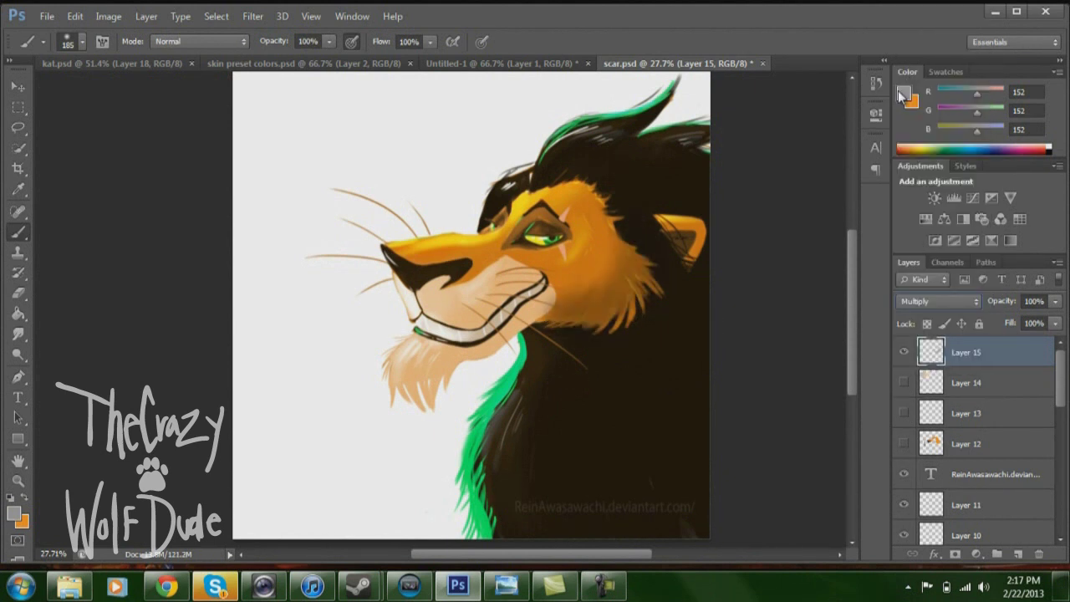
Step: Try a gray shadow over the muzzle and beard on Layer 15, and undo the gray strokes and the Multiply blend mode
left_click_drag(537, 304, 416, 381)
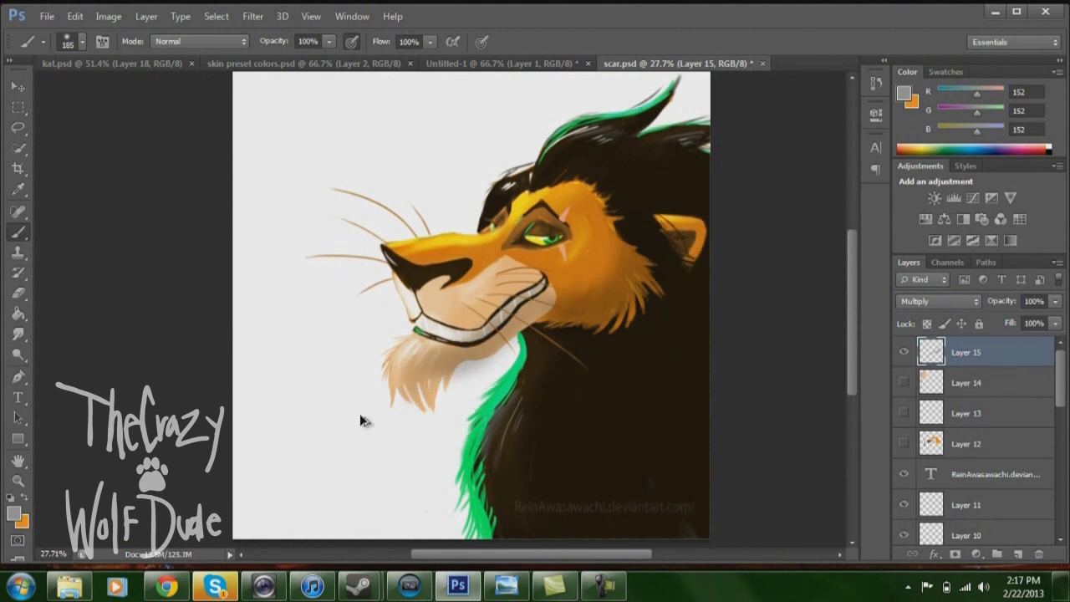
key("shift+alt+n")
key("ctrl+alt+z")
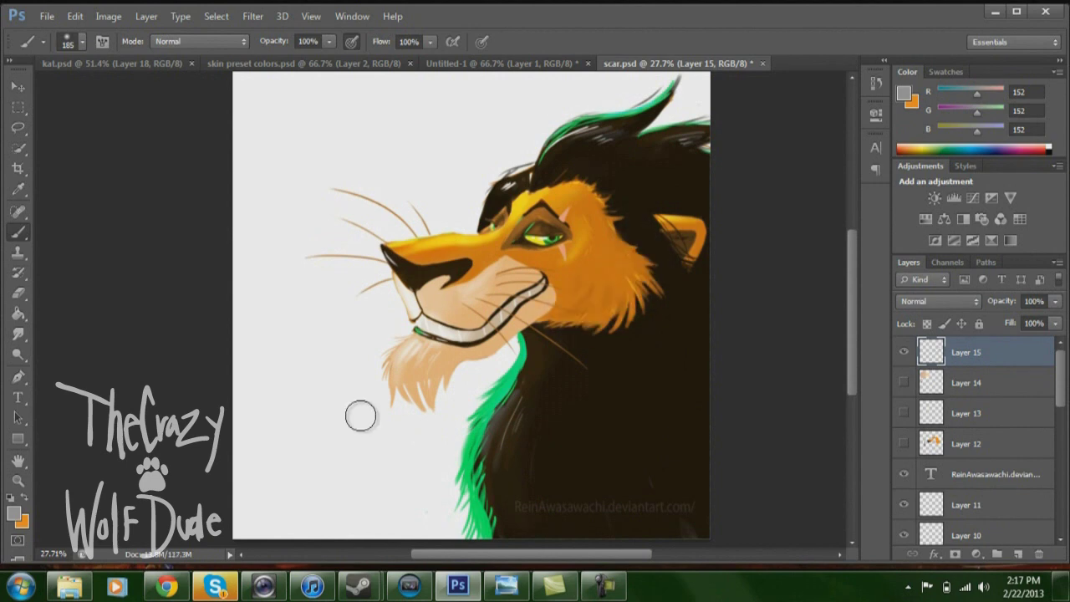
Step: Set the foreground color to a muted purple (RGB 137, 106, 139)
left_click(14, 514)
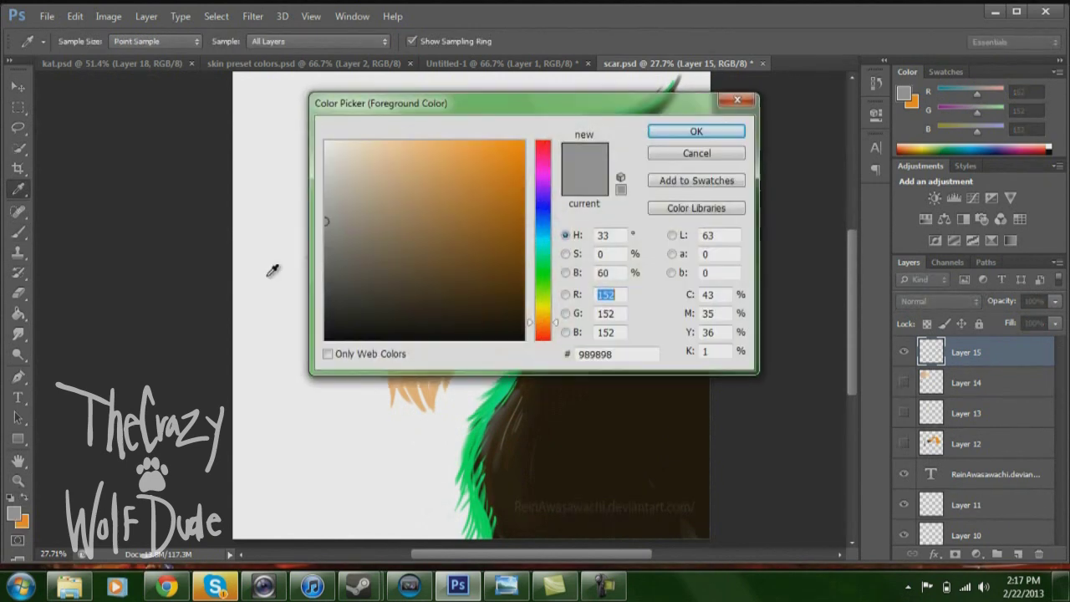
left_click(538, 176)
left_click_drag(381, 199, 372, 232)
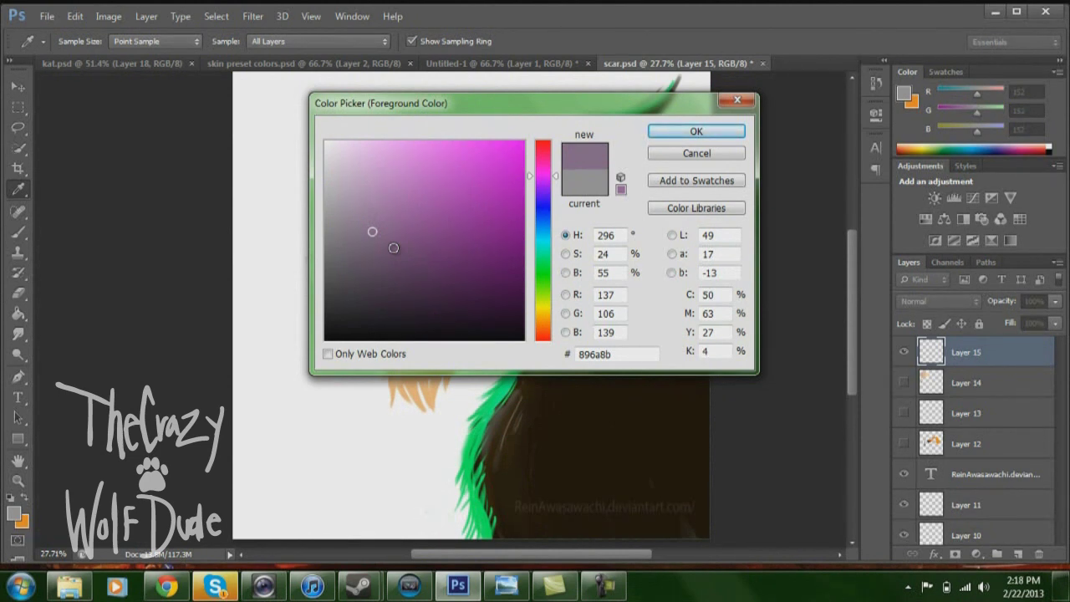
left_click(697, 132)
Step: Set the soft brush size to 100 px and change Layer 15's blend mode to Multiply
key("b")
right_click(553, 298)
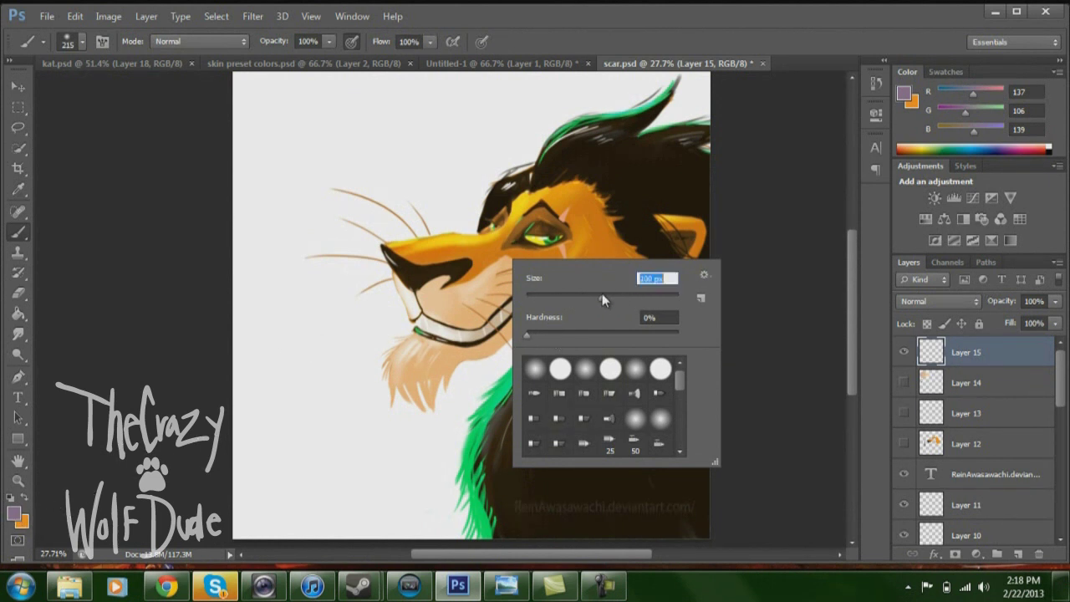
left_click(746, 229)
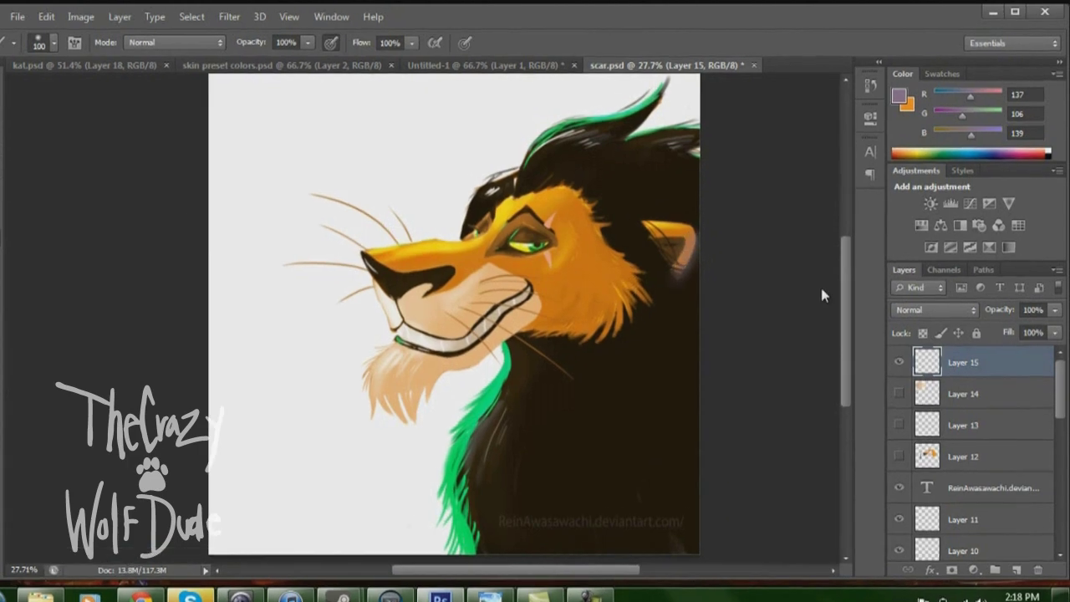
left_click(939, 301)
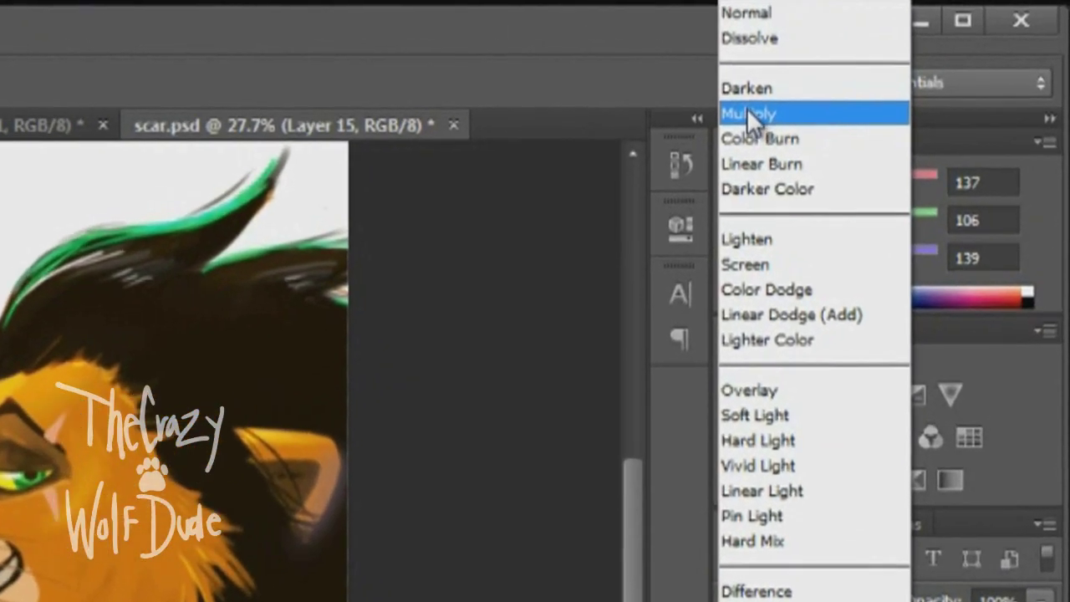
left_click(839, 82)
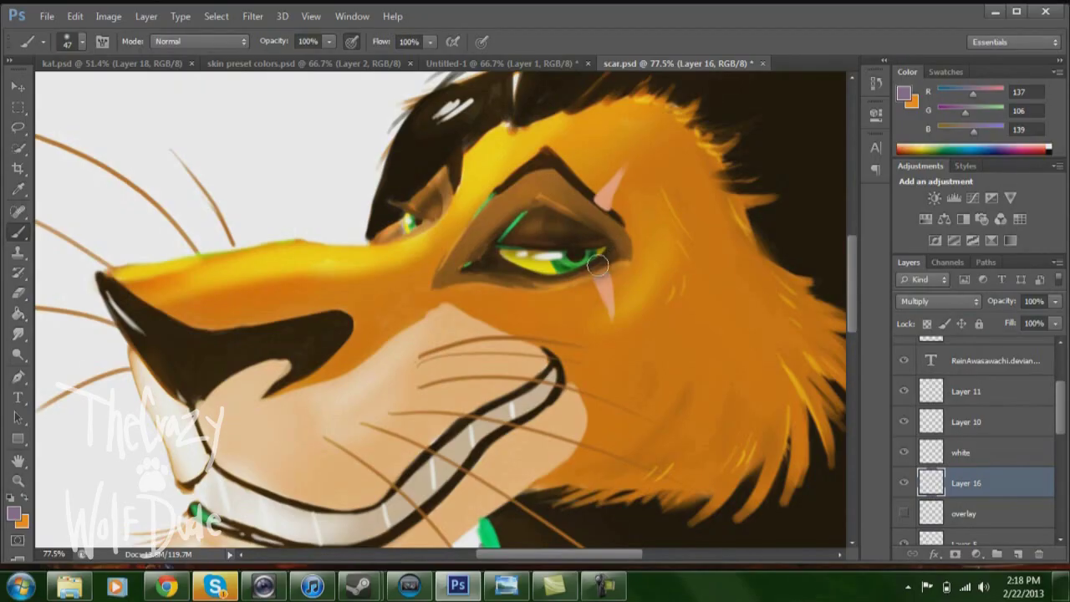
Step: Paint purple shadows below and above the lion's eye and beside the nose on Layer 16 with a 47 px brush
mouse_move(599, 265)
left_mouse_down()
mouse_move(548, 285)
mouse_move(480, 277)
left_mouse_up()
mouse_move(590, 212)
left_mouse_down()
mouse_move(562, 164)
mouse_move(618, 230)
mouse_move(561, 195)
mouse_move(580, 215)
left_mouse_up()
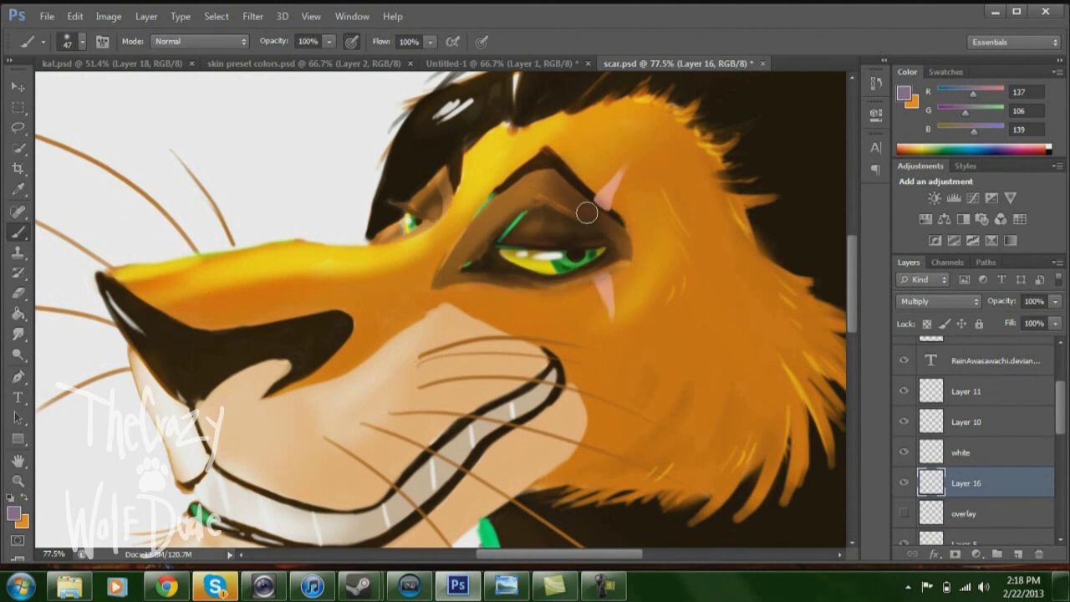
mouse_move(351, 330)
left_mouse_down()
mouse_move(289, 378)
mouse_move(372, 326)
mouse_move(298, 385)
mouse_move(432, 301)
mouse_move(350, 347)
mouse_move(372, 318)
left_mouse_up()
Step: Set the brush size to 164 px and paint a broad purple shadow over the lion's cheek and jaw
right_click(427, 316)
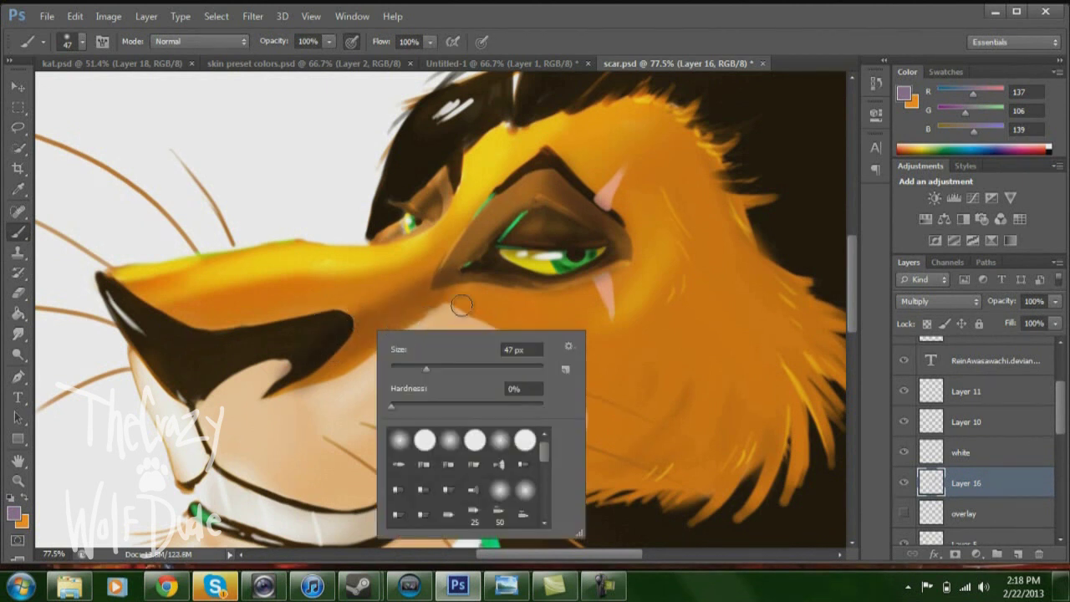
key("Return")
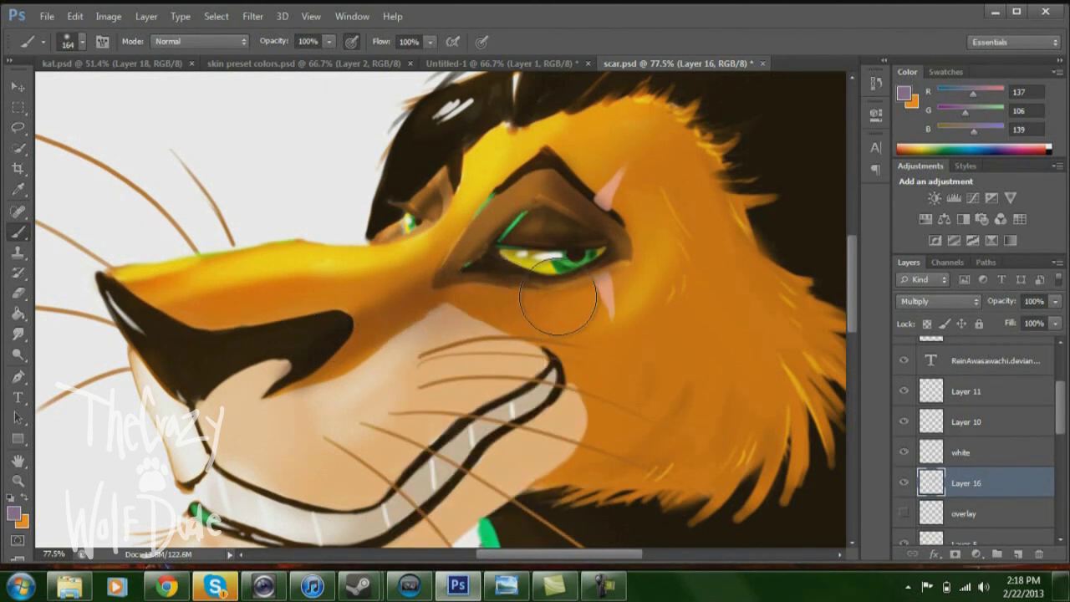
mouse_move(727, 261)
left_mouse_down()
mouse_move(585, 366)
mouse_move(718, 247)
mouse_move(685, 333)
mouse_move(550, 433)
left_mouse_up()
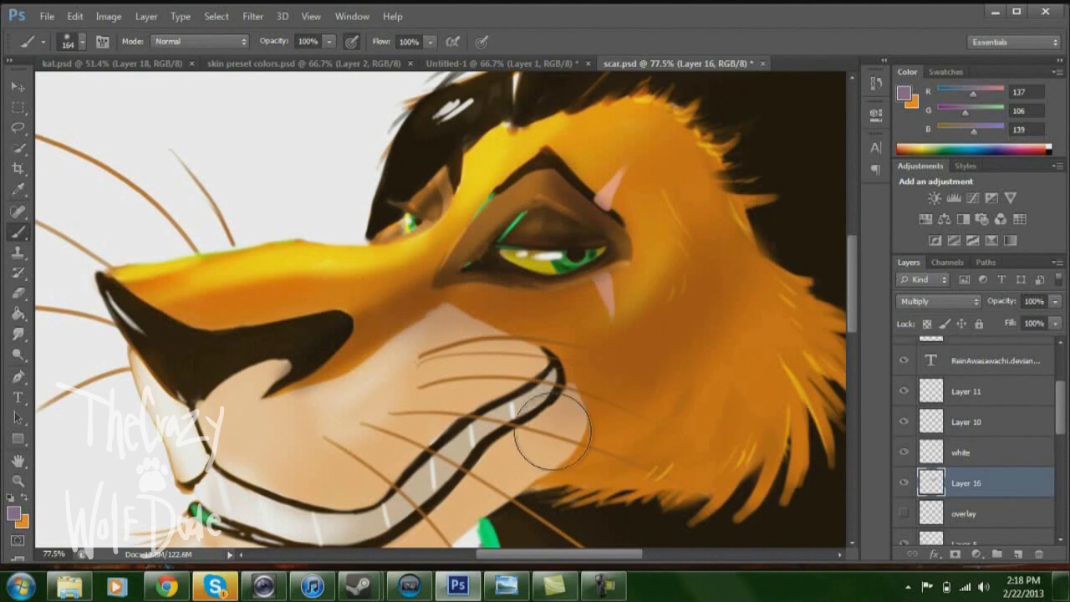
scroll(413, 466, "down", 3)
scroll(638, 358, "down", 3)
mouse_move(656, 329)
left_mouse_down()
mouse_move(697, 392)
mouse_move(655, 345)
mouse_move(652, 405)
mouse_move(597, 428)
mouse_move(585, 389)
left_mouse_up()
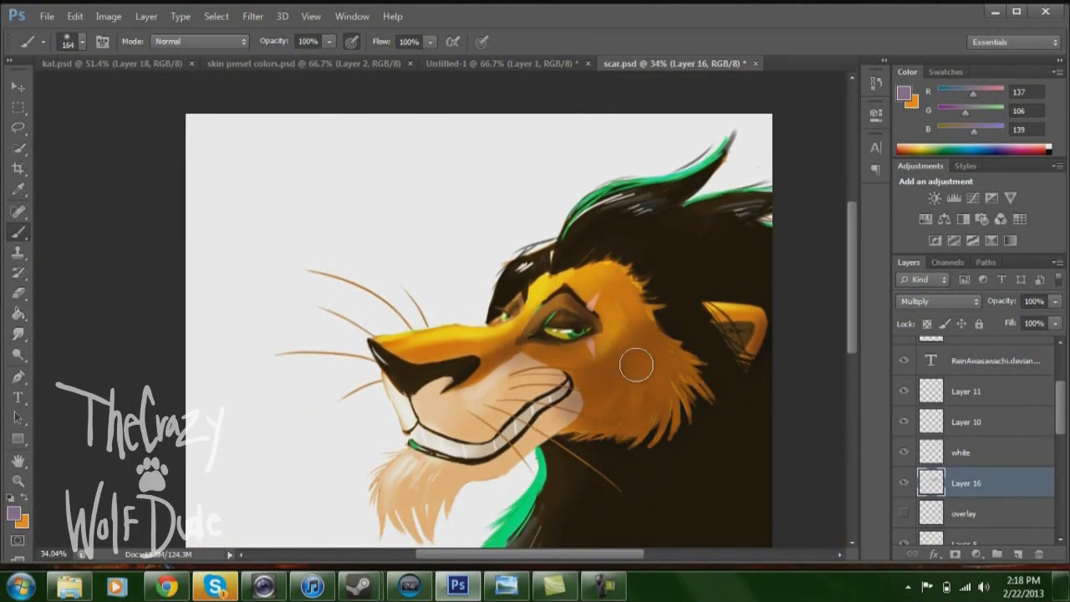
Step: Extend the purple shadow over the muzzle, mouth and chin, and enlarge the brush for broader shading
mouse_move(531, 385)
left_mouse_down()
mouse_move(428, 406)
mouse_move(486, 421)
mouse_move(434, 390)
mouse_move(502, 353)
mouse_move(423, 407)
mouse_move(475, 425)
mouse_move(570, 402)
mouse_move(421, 502)
mouse_move(457, 439)
mouse_move(450, 418)
mouse_move(455, 429)
mouse_move(517, 421)
mouse_move(474, 444)
mouse_move(523, 368)
mouse_move(442, 438)
mouse_move(465, 414)
mouse_move(442, 438)
mouse_move(468, 455)
mouse_move(547, 405)
mouse_move(563, 418)
mouse_move(639, 388)
mouse_move(628, 432)
mouse_move(675, 402)
mouse_move(672, 348)
mouse_move(600, 426)
mouse_move(642, 309)
mouse_move(634, 269)
mouse_move(567, 264)
left_mouse_up()
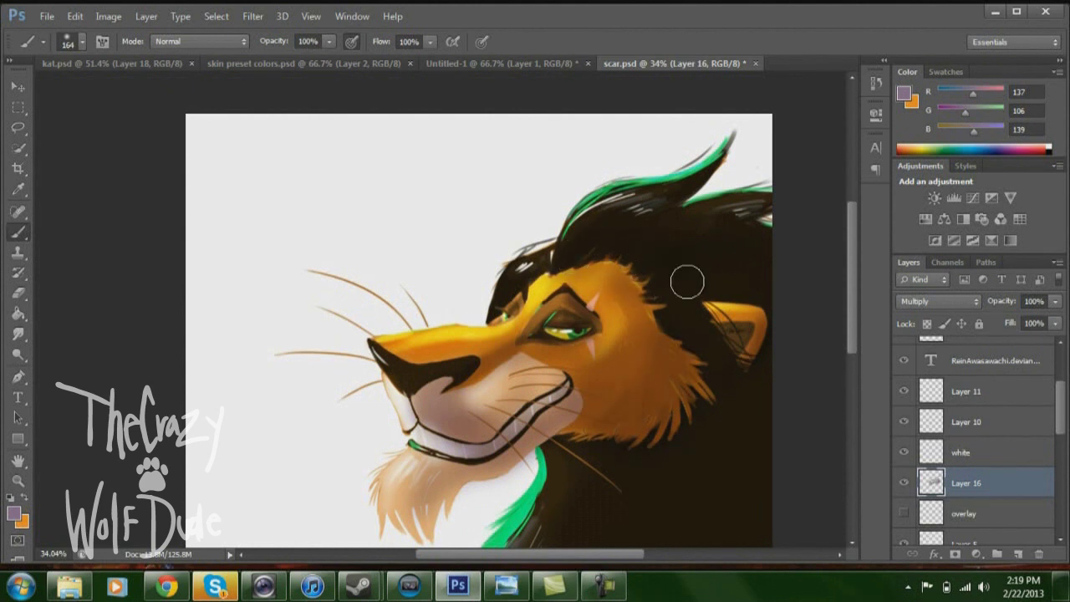
left_click_drag(451, 405, 522, 365)
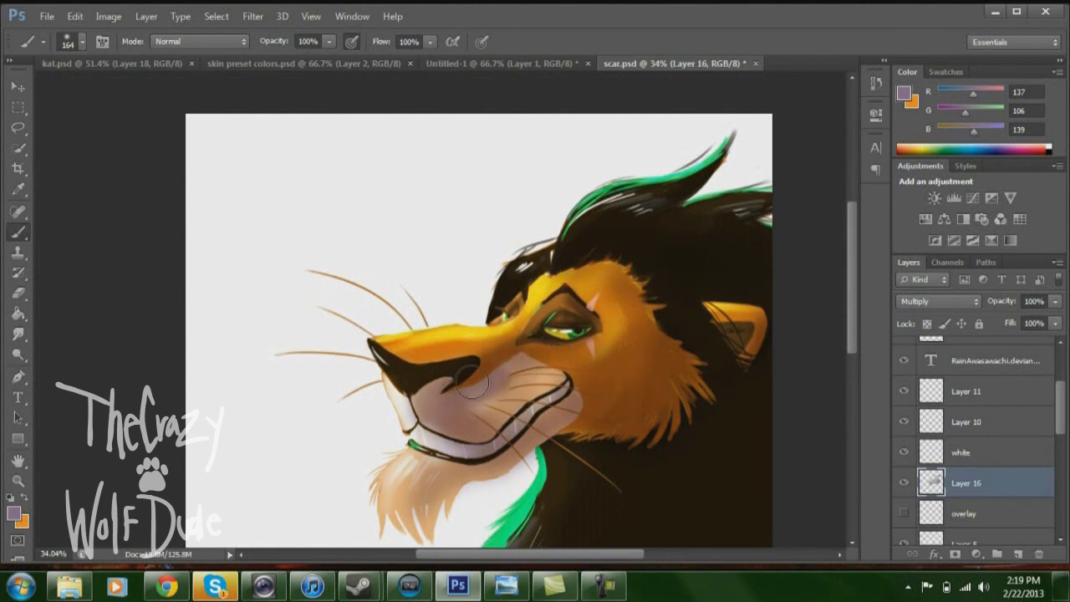
key("bracketright")
key("bracketright")
key("bracketright")
key("bracketright")
key("bracketright")
key("bracketright")
key("bracketright")
key("bracketright")
key("bracketright")
key("bracketright")
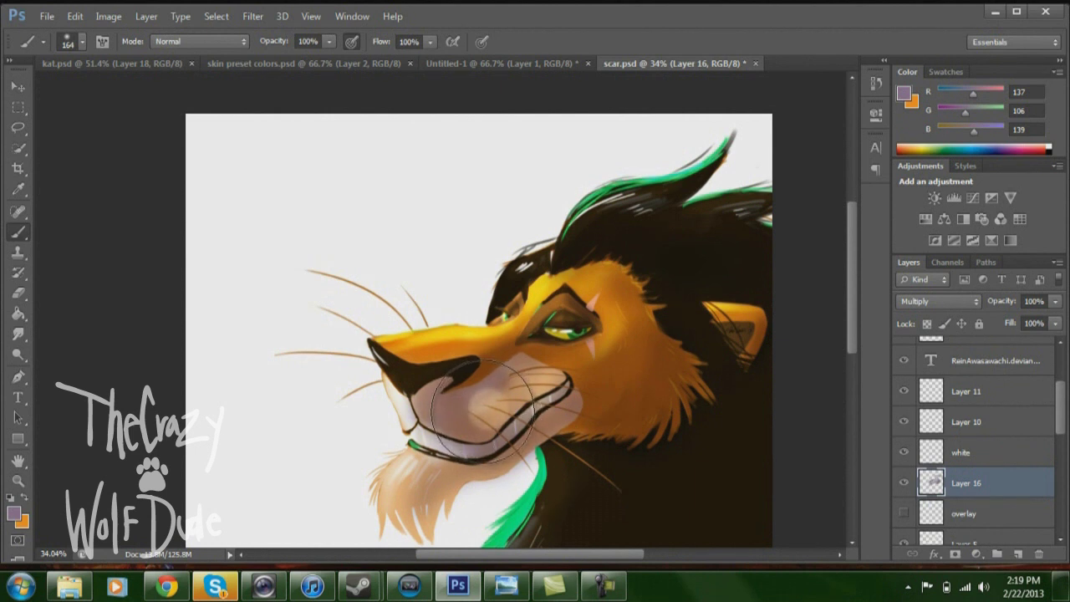
Step: Reduce the Eraser's size and erase excess purple shadow from the muzzle to bring back its light area
left_click(18, 293)
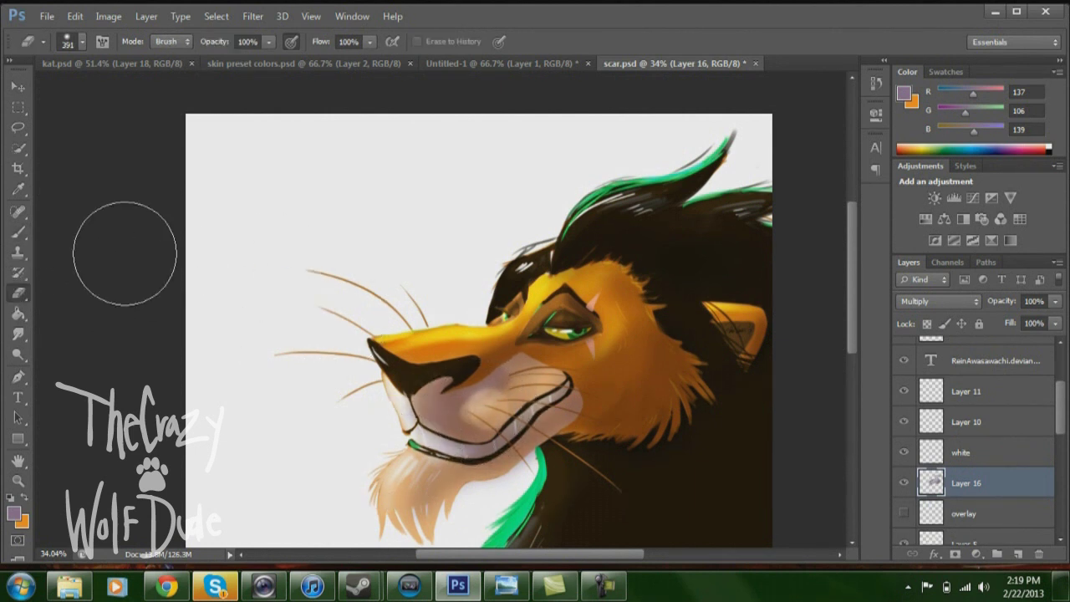
right_click(523, 401)
left_click_drag(602, 436, 517, 438)
left_click(90, 285)
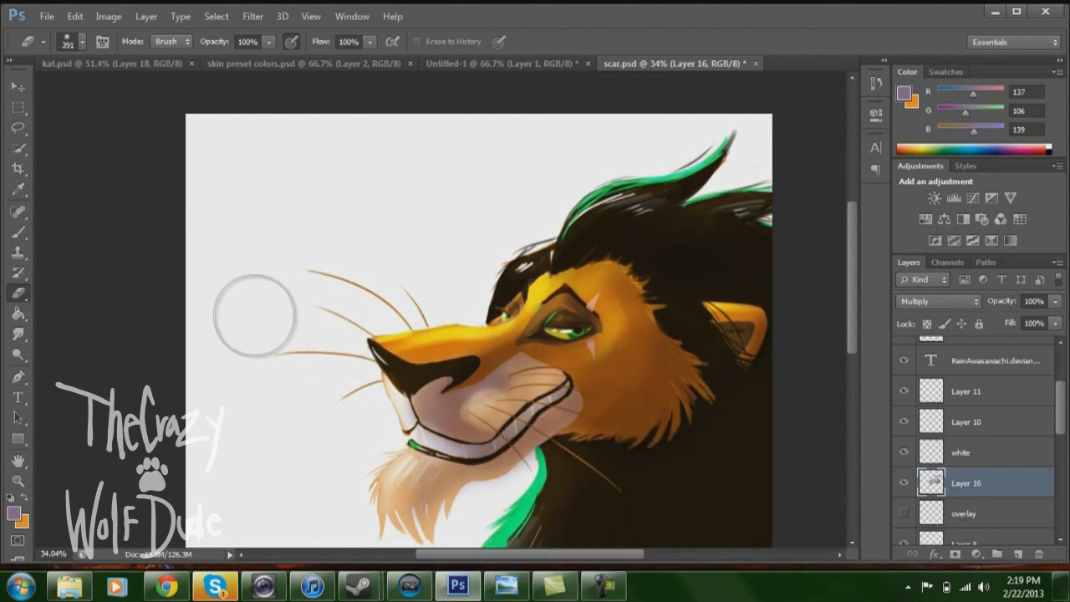
mouse_move(489, 399)
left_mouse_down()
mouse_move(465, 414)
mouse_move(461, 407)
left_mouse_up()
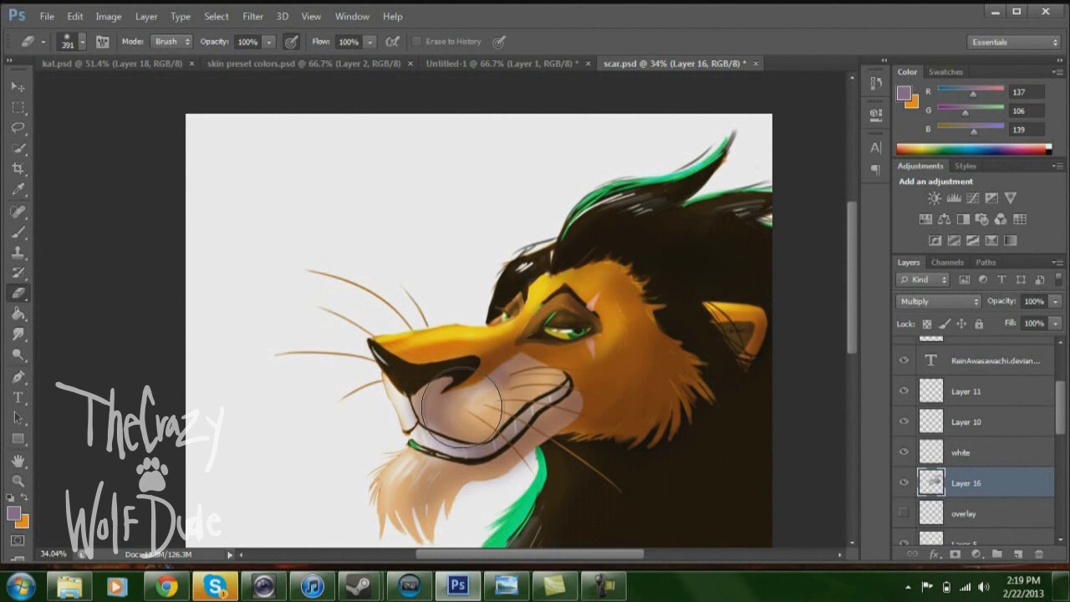
left_click(292, 42)
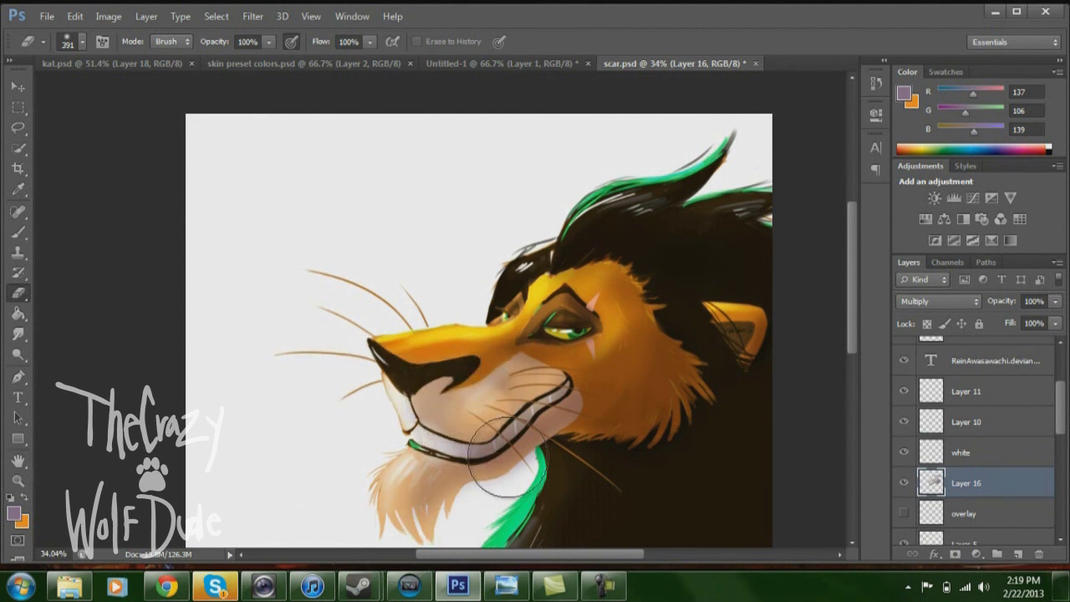
Step: Hide Layer 16 and show the finished shading on Layer 8 together with the green bg layer
scroll(498, 426, "down", 3)
scroll(497, 426, "up", 2)
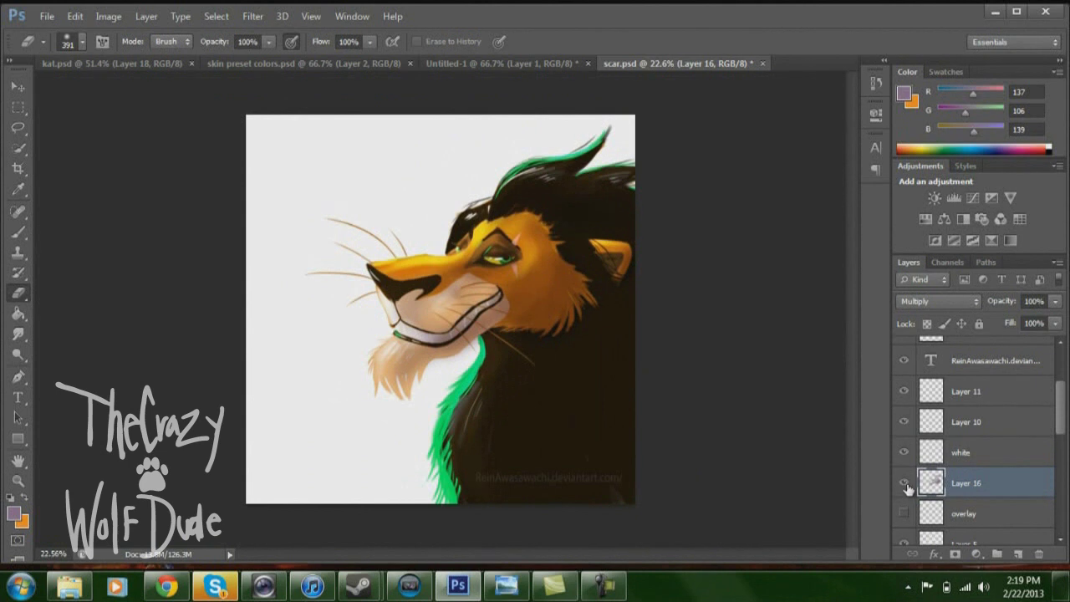
left_click(906, 485)
scroll(954, 454, "down", 5)
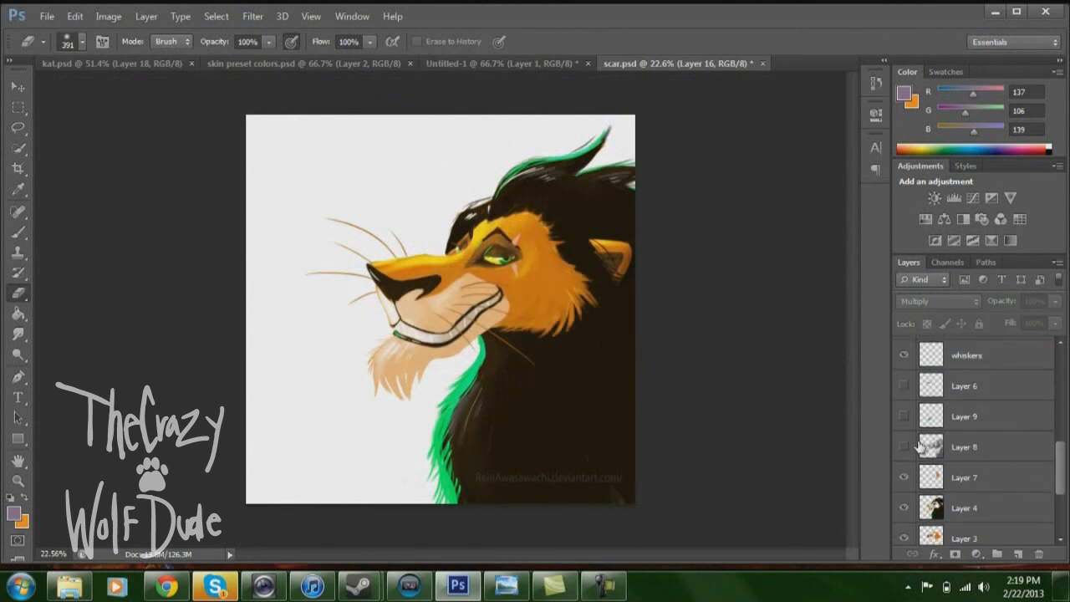
left_click(904, 447)
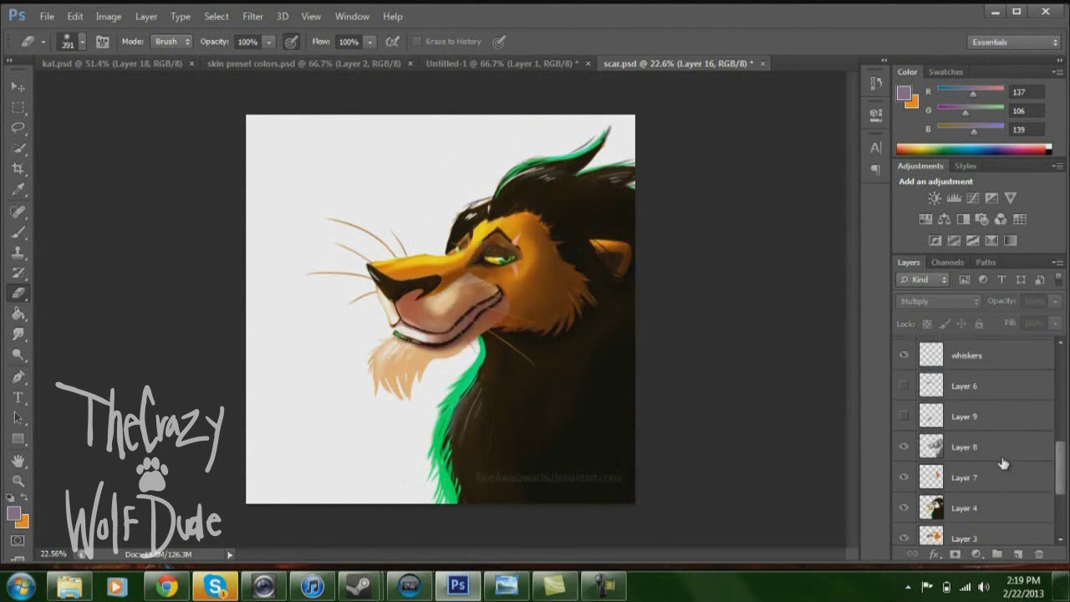
left_click_drag(1061, 457, 1052, 506)
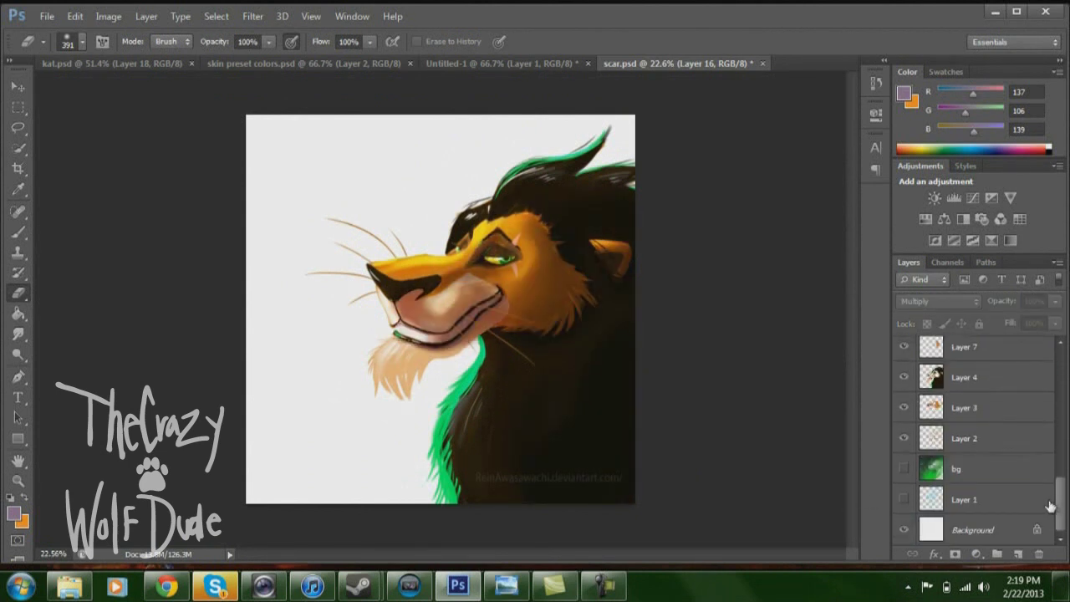
left_click(905, 469)
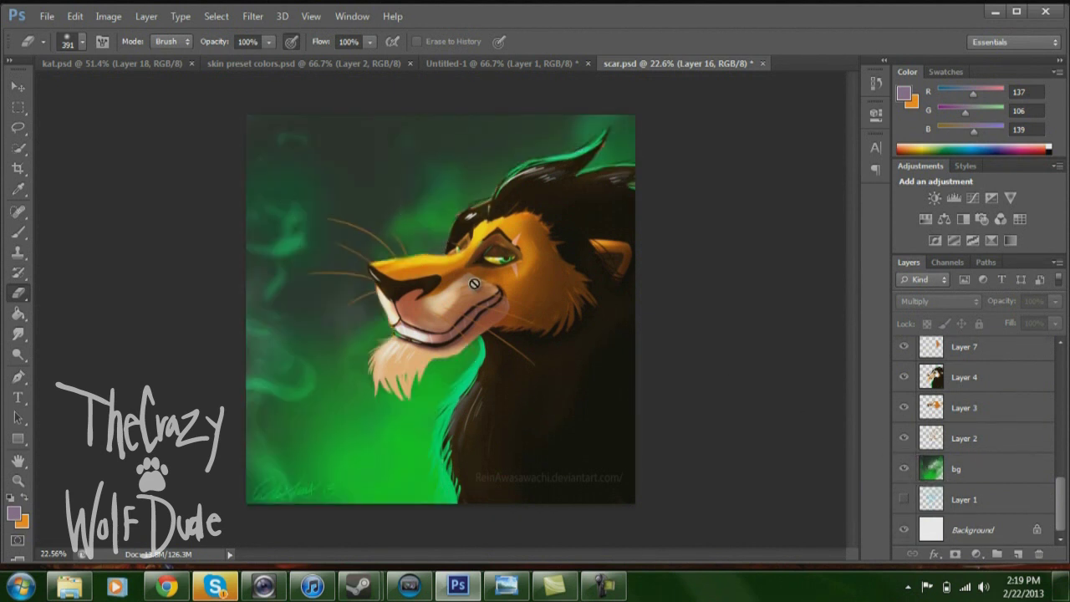